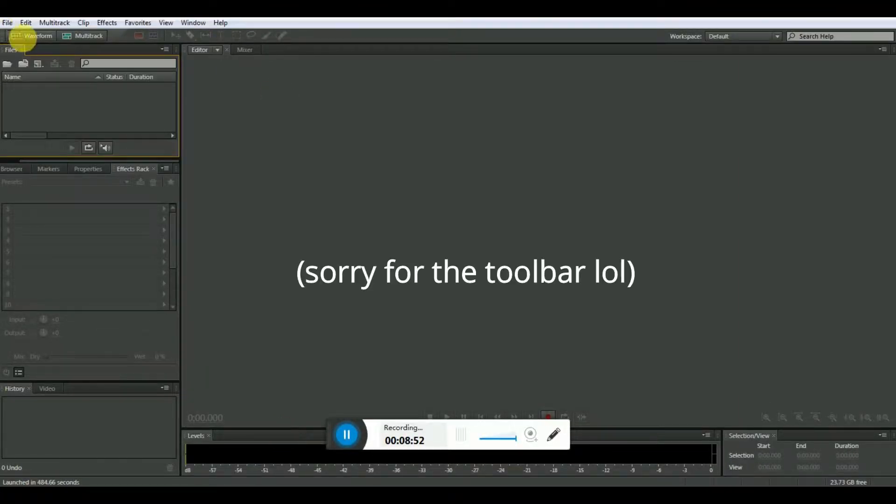
click(12, 27)
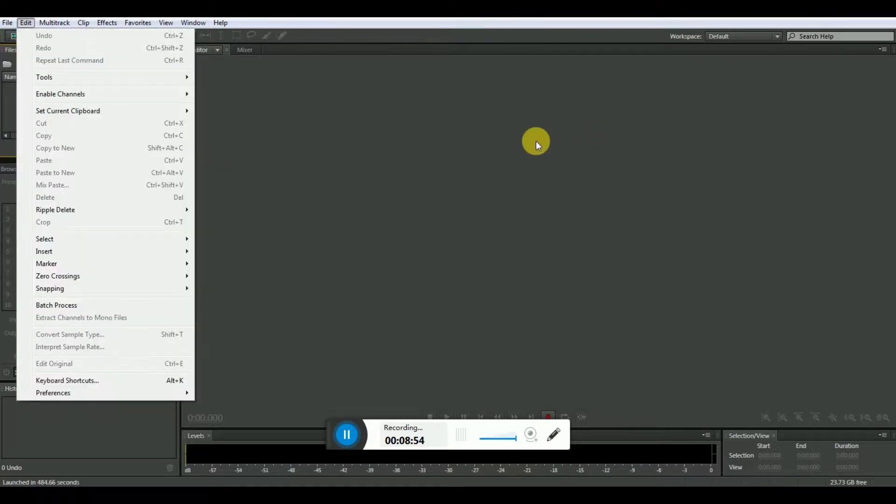
click(536, 141)
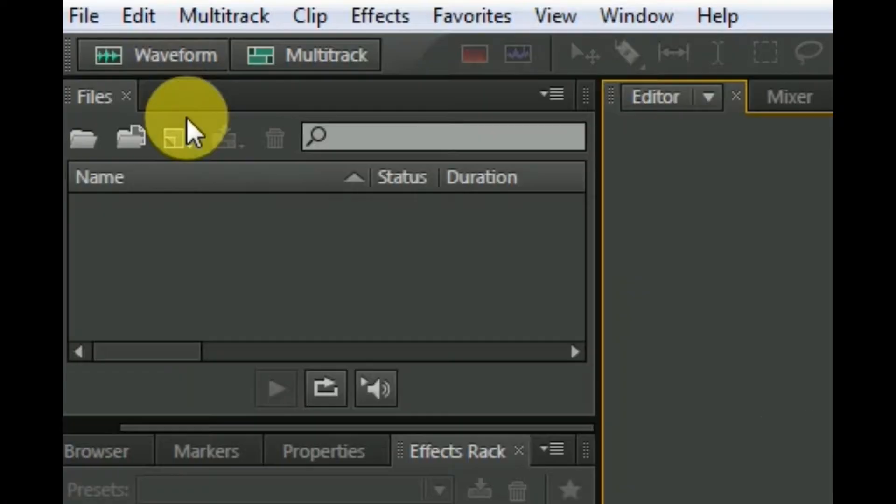
click(184, 64)
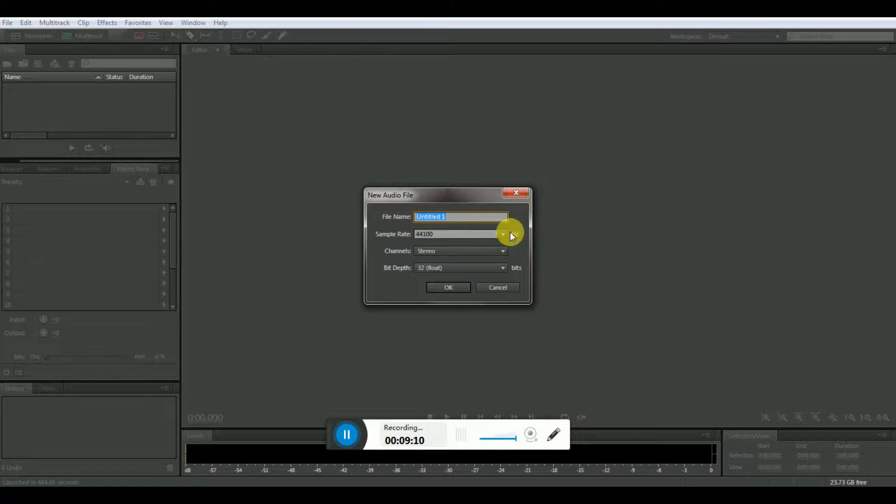
click(495, 252)
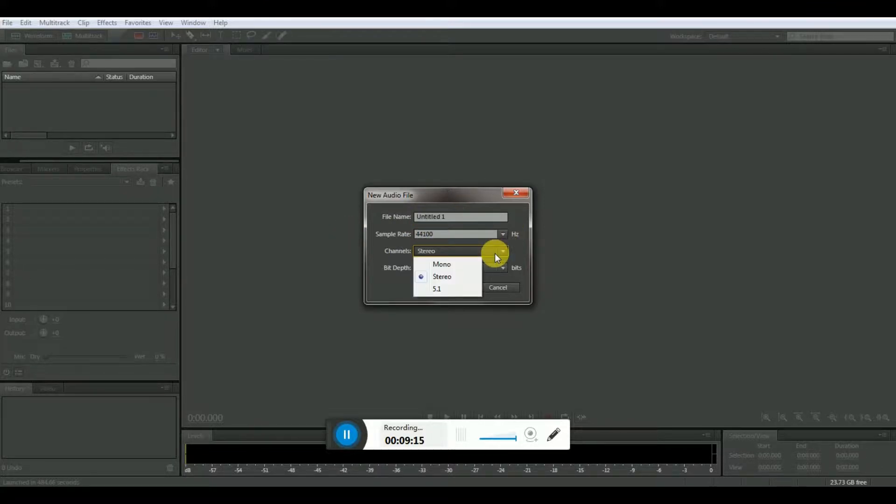
click(447, 272)
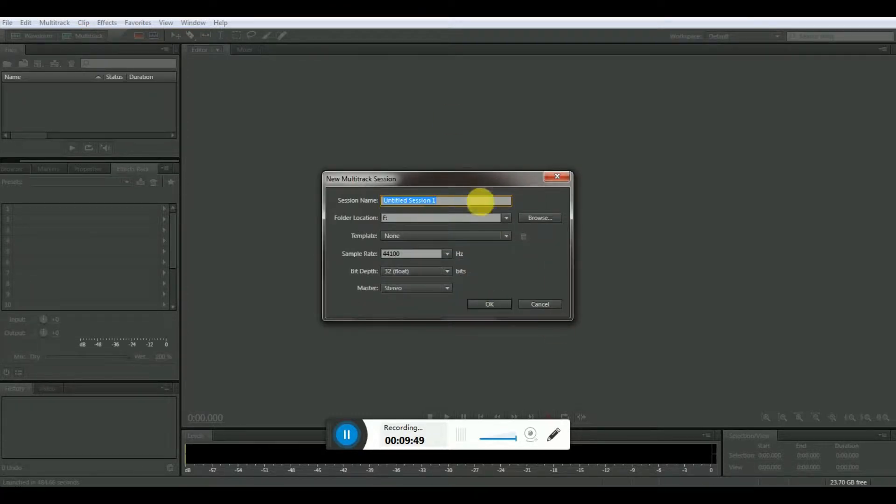
Create a multitrack session named "Audio mixing tutorial", keeping the other session settings at their defaults.
key(BackSpace)
text(Audio mixing tutorial)
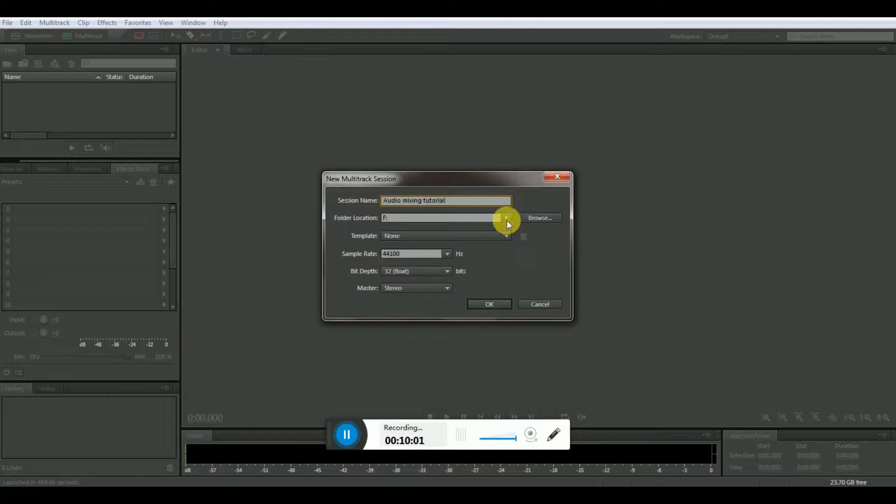
click(493, 304)
click(524, 262)
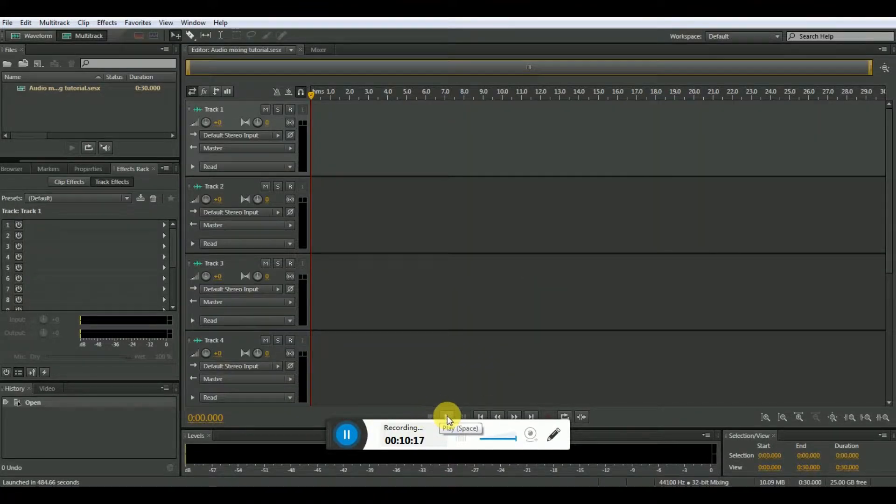
Open the audio file "Codeko - Crest [NCS Release].mp3" from the Downloads folder.
click(10, 25)
click(32, 54)
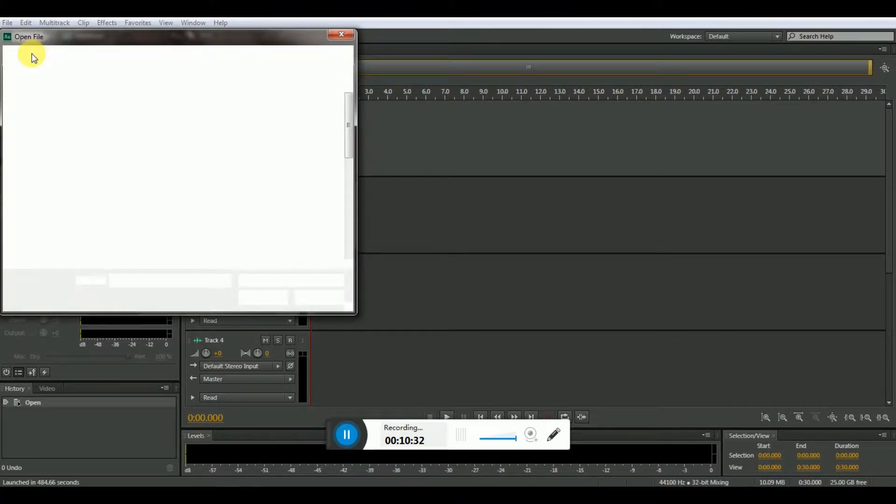
click(49, 116)
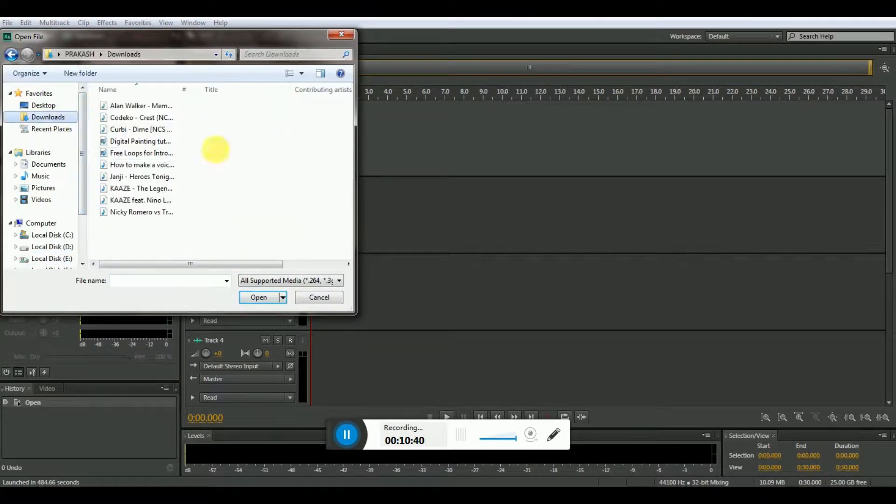
click(135, 117)
click(263, 298)
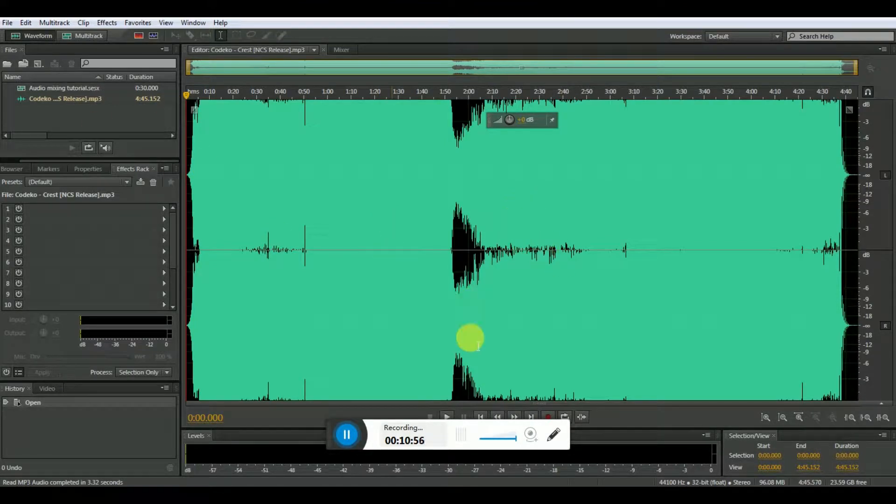
Insert the opened Codeko - Crest audio into the "Audio mixing tutorial" multitrack session.
right_click(410, 184)
mouse_move(537, 244)
click(640, 264)
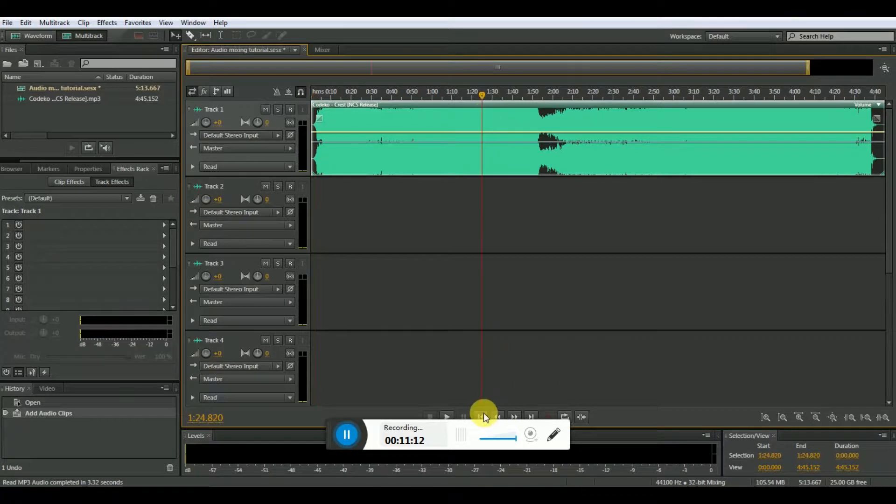
Play the session from the start, jump the playhead to about 1:25, and pause playback at about 1:40.
click(448, 416)
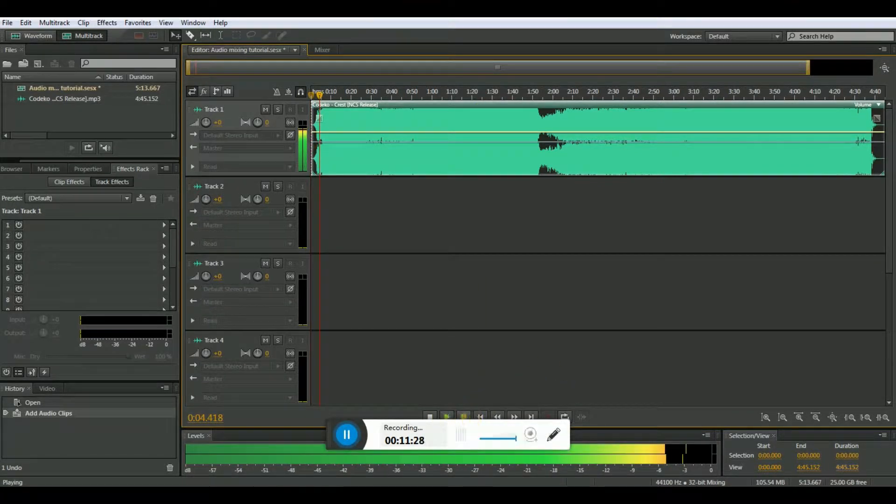
click(811, 489)
drag(806, 405, 800, 410)
click(418, 340)
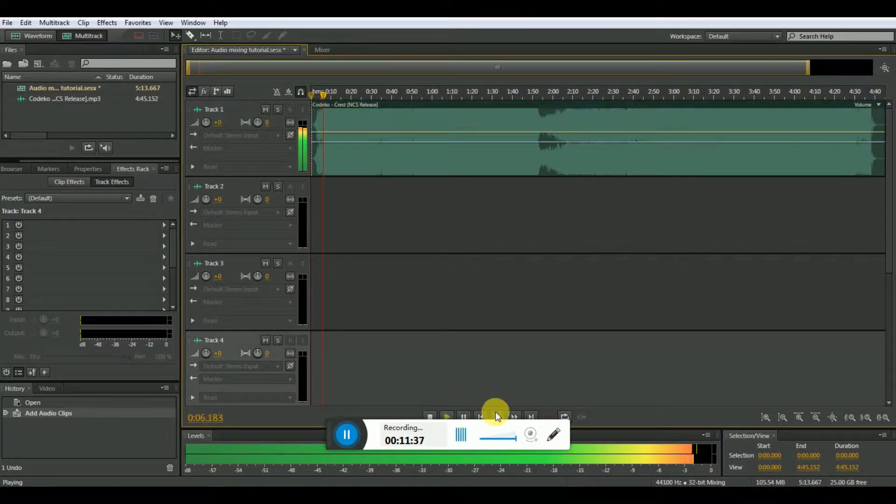
drag(323, 93, 485, 93)
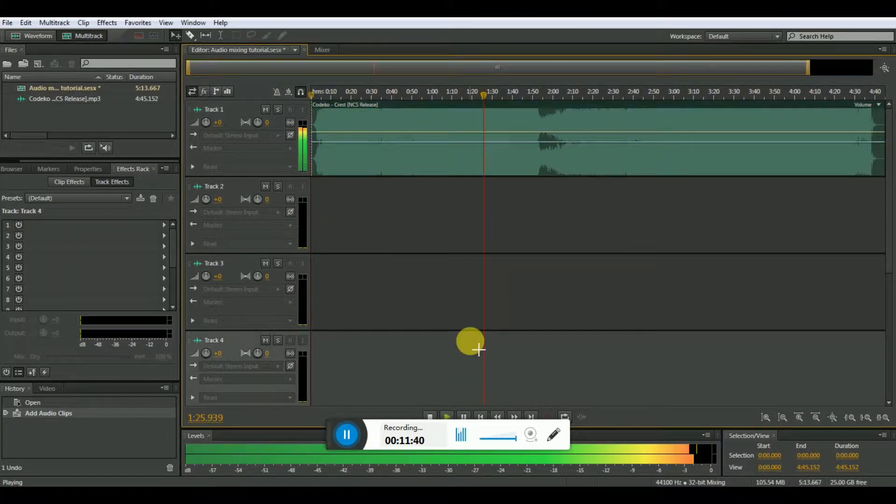
click(496, 415)
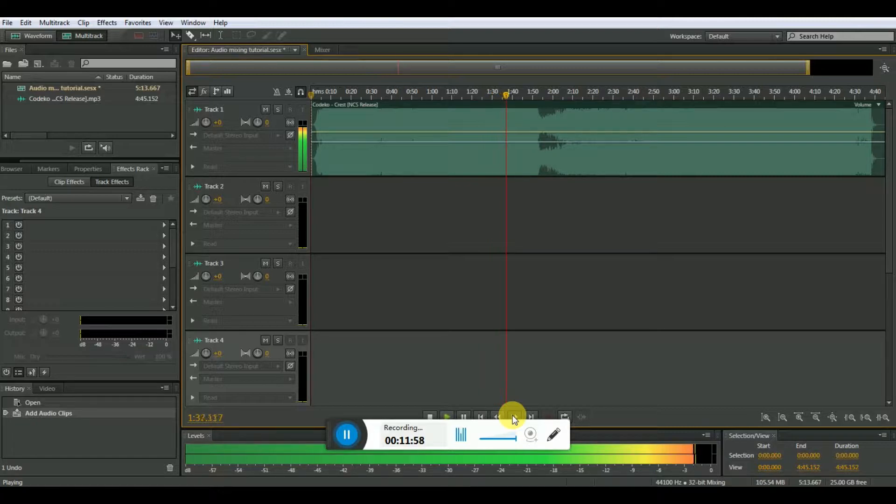
click(463, 416)
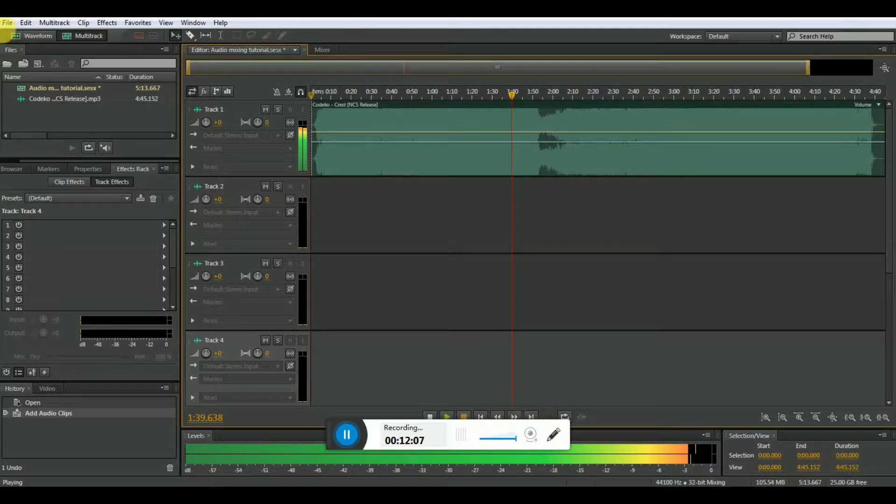
Open the audio file "Janji - Heroes Tonight (feat. Johnning) [NCS Release].mp3" from the Downloads folder.
drag(4, 35, 12, 29)
drag(249, 21, 9, 24)
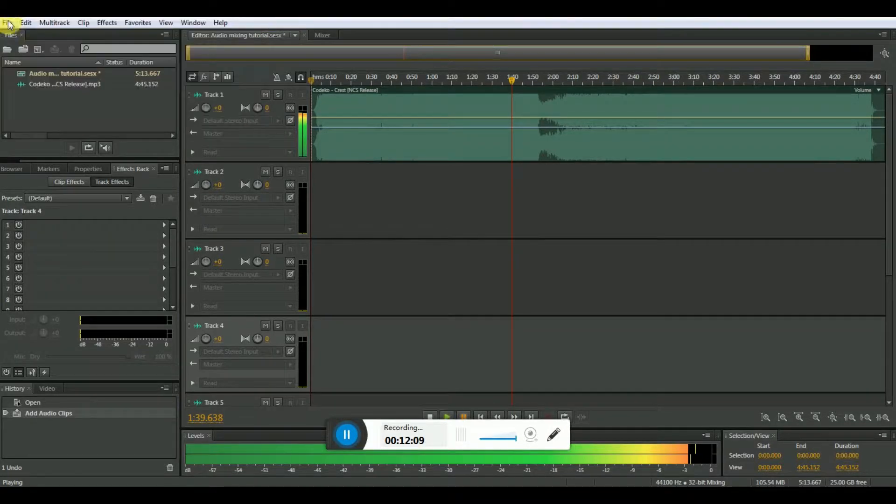
click(9, 24)
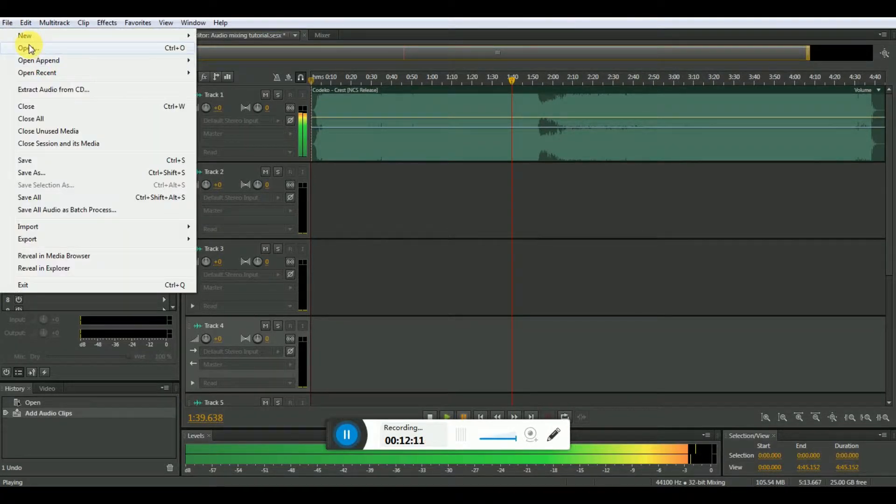
click(29, 47)
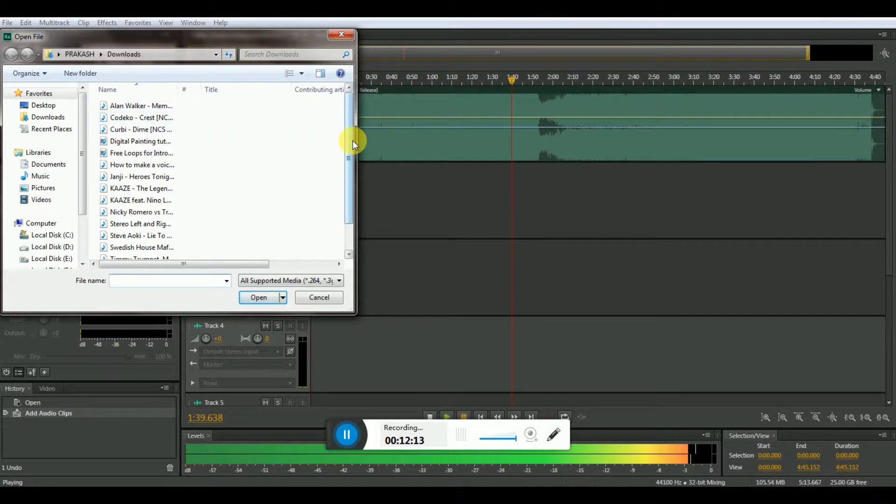
scroll(349, 151, down, 1)
scroll(352, 142, up, 1)
scroll(352, 142, down, 1)
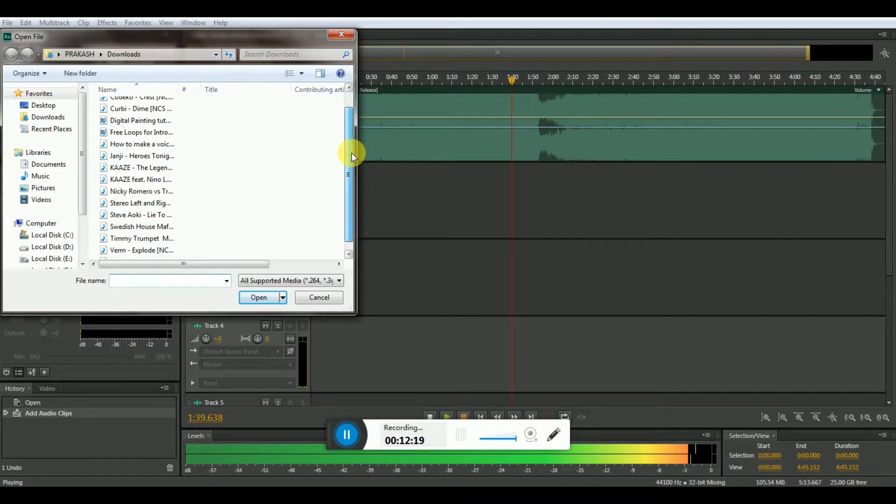
click(195, 158)
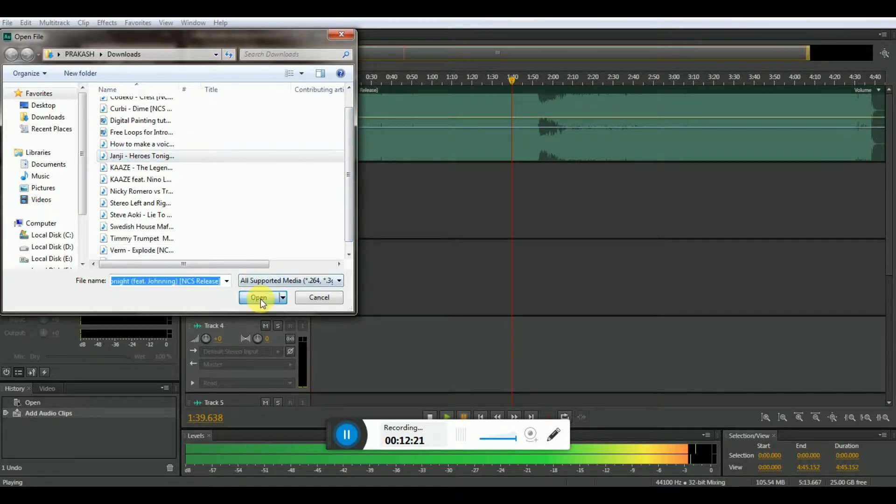
click(260, 298)
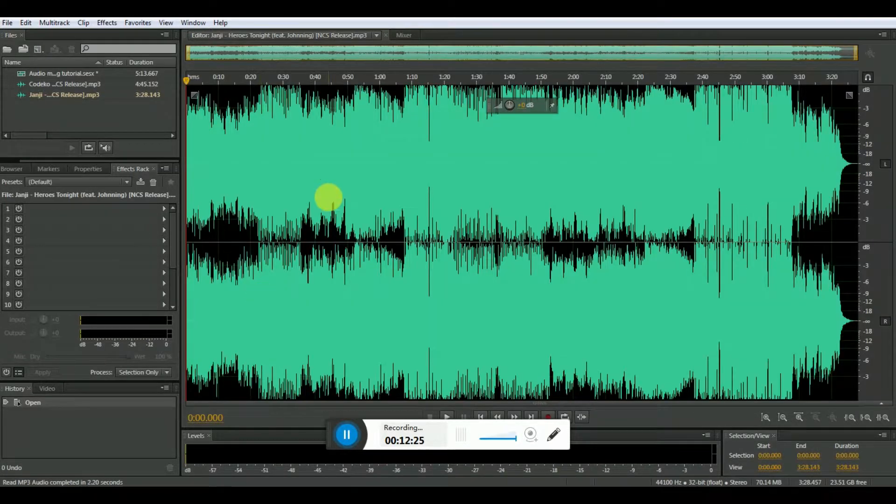
Insert the Heroes Tonight audio into the "Audio mixing tutorial" multitrack session.
right_click(328, 197)
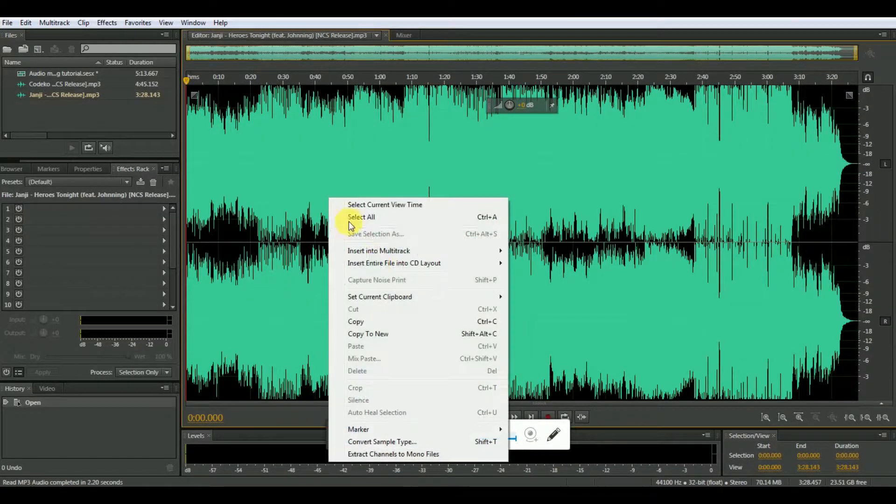
mouse_move(357, 251)
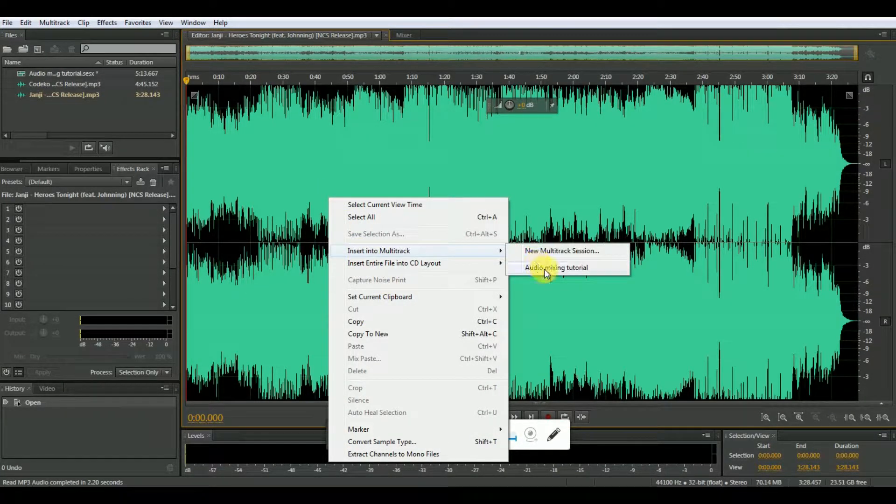
click(545, 270)
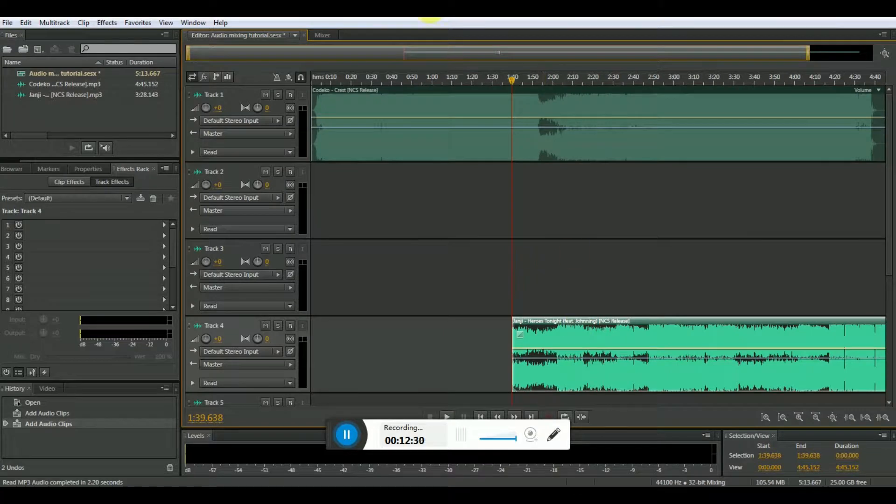
Move the Heroes Tonight clip onto Track 1 so that it starts directly after the Codeko - Crest clip.
drag(518, 54, 632, 53)
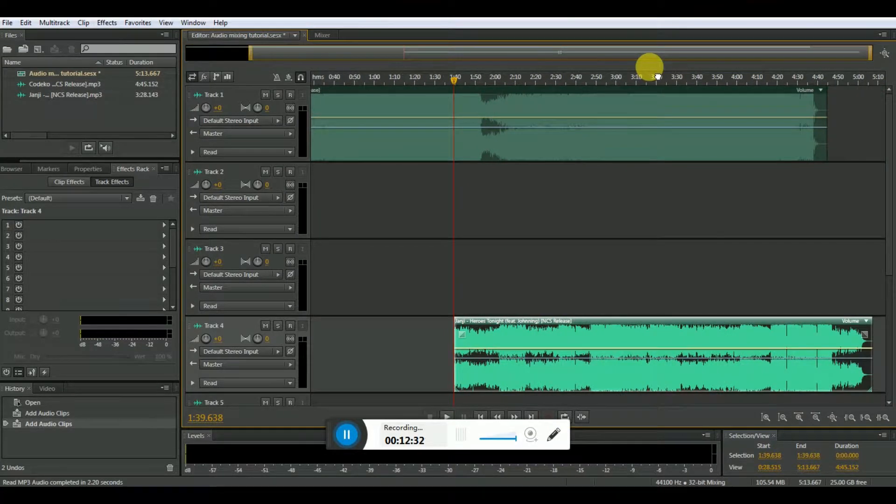
drag(645, 325, 890, 194)
drag(600, 54, 781, 65)
drag(612, 168, 691, 135)
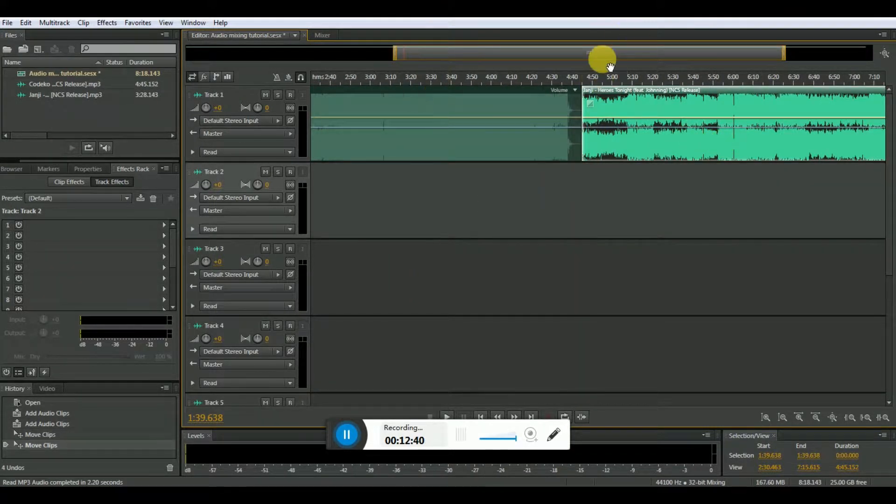
Play back the beginning of the Heroes Tonight clip, stop, and move the playhead to the junction of the two clips.
drag(484, 51, 386, 60)
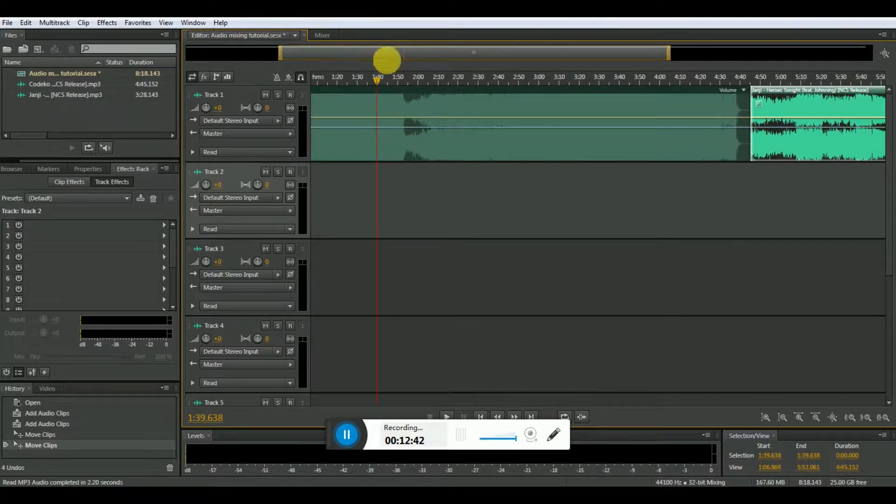
click(770, 120)
key(space)
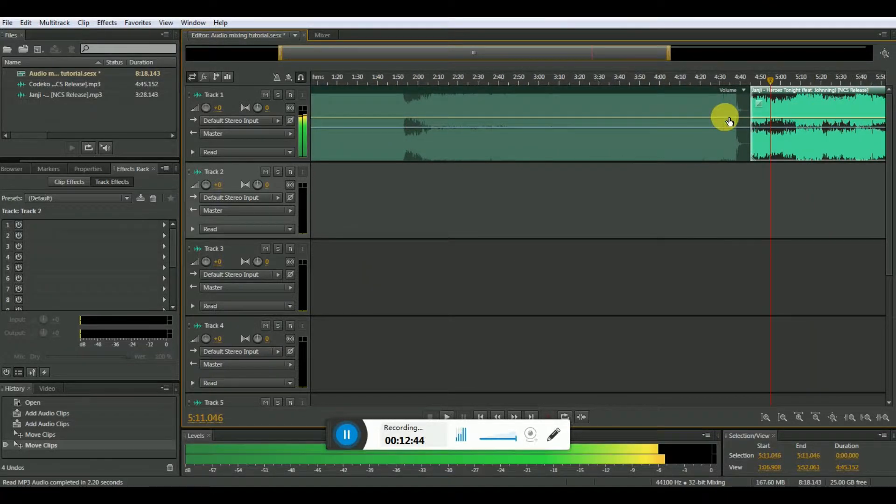
drag(727, 118, 722, 117)
drag(651, 54, 766, 71)
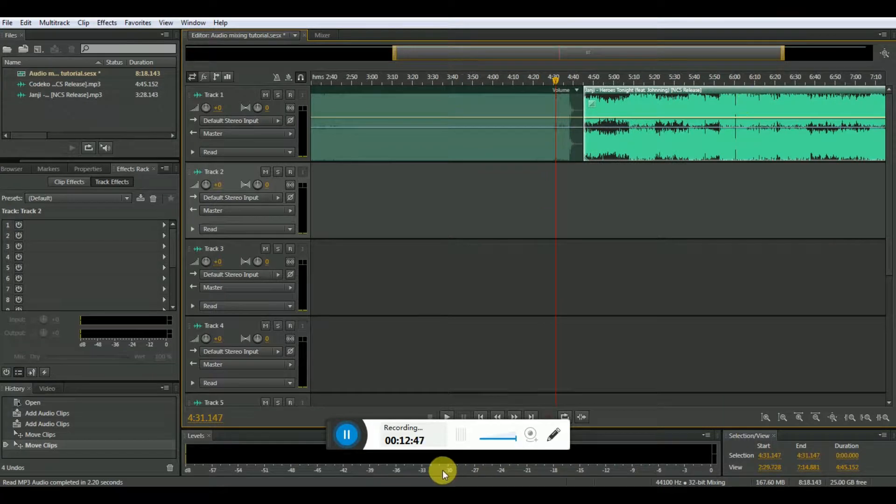
click(533, 415)
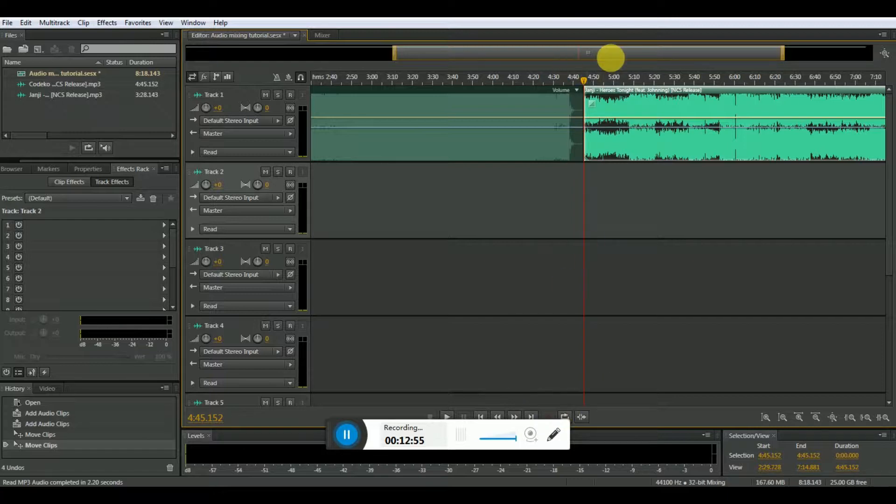
Select the time range from about 5:27.7 to 5:38.3 within the Heroes Tonight clip using in and out points.
drag(610, 55, 682, 71)
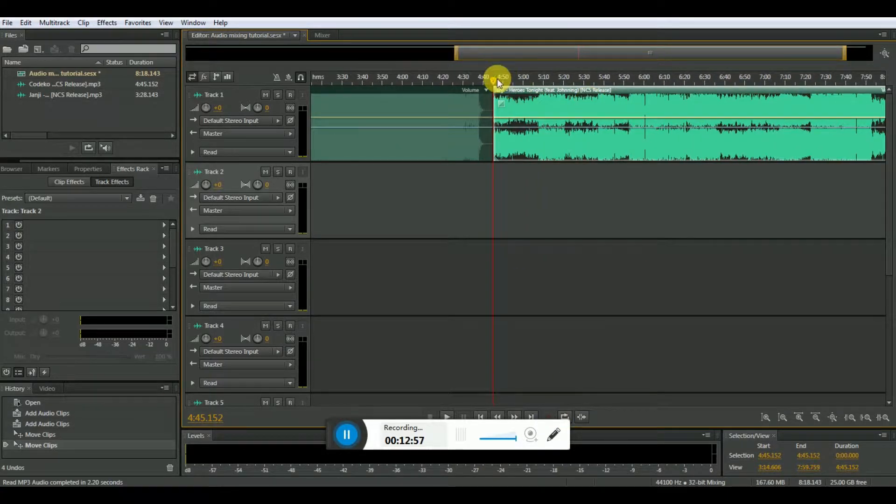
drag(495, 83, 586, 93)
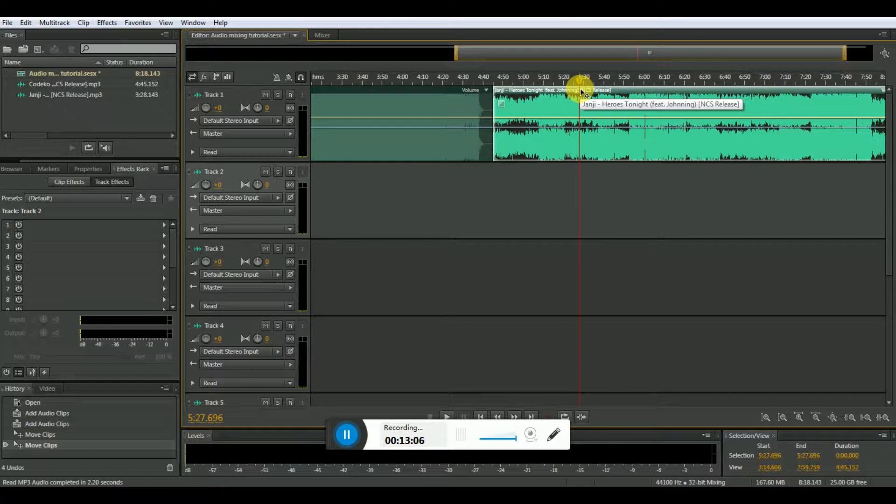
key(shift+End)
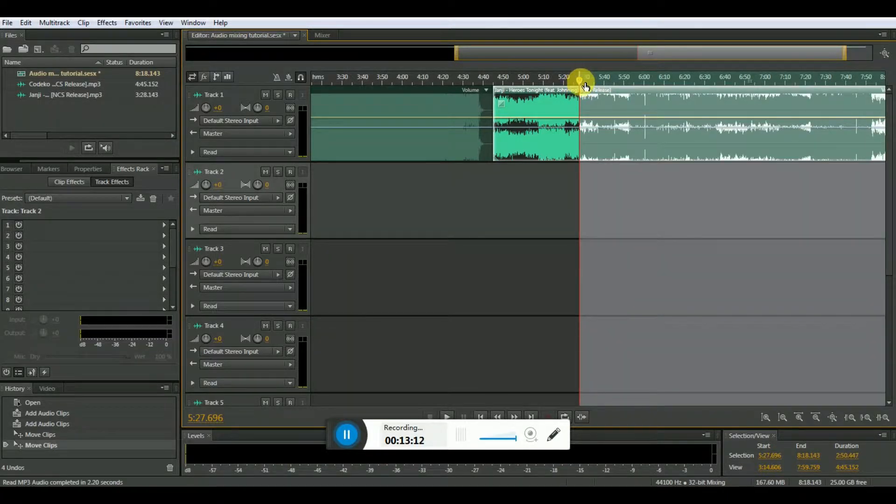
drag(581, 83, 605, 95)
key(o)
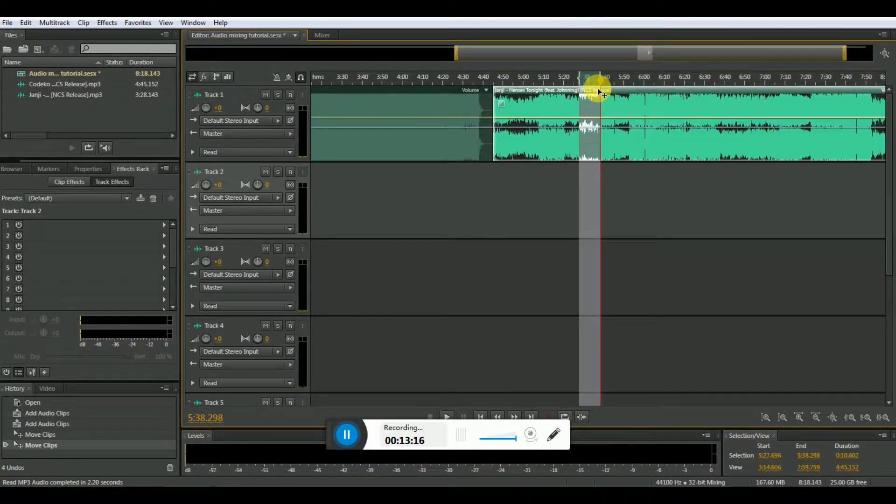
Turn on looped playback and play the selected time range of the Heroes Tonight clip.
click(565, 416)
click(448, 416)
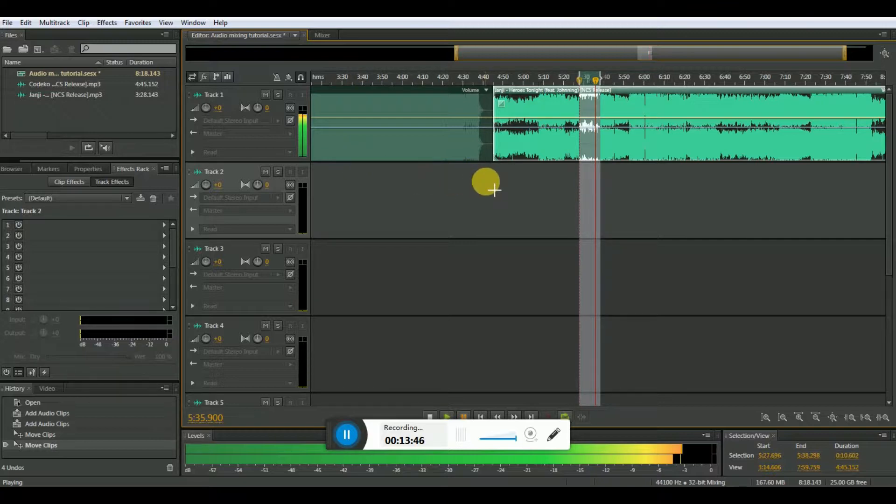
Slide the Heroes Tonight clip slightly earlier so it overlaps the end of the Codeko - Crest clip, and play the crossfade.
drag(647, 89, 625, 88)
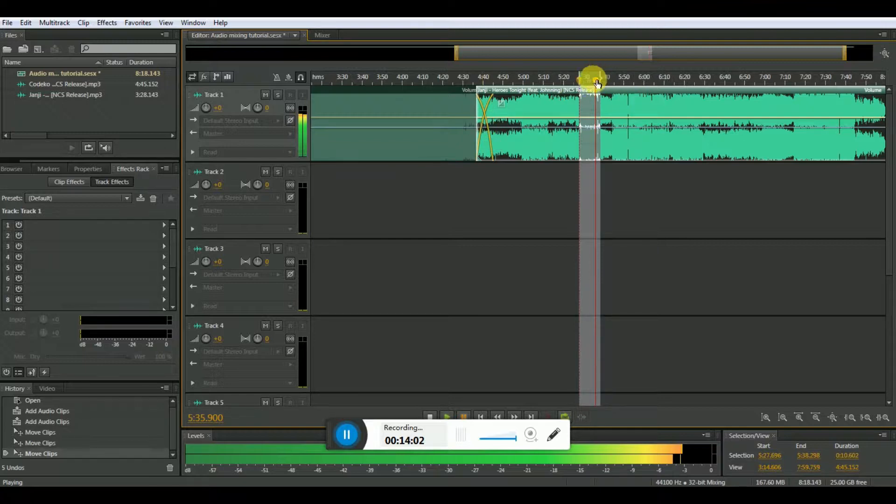
drag(593, 80, 466, 93)
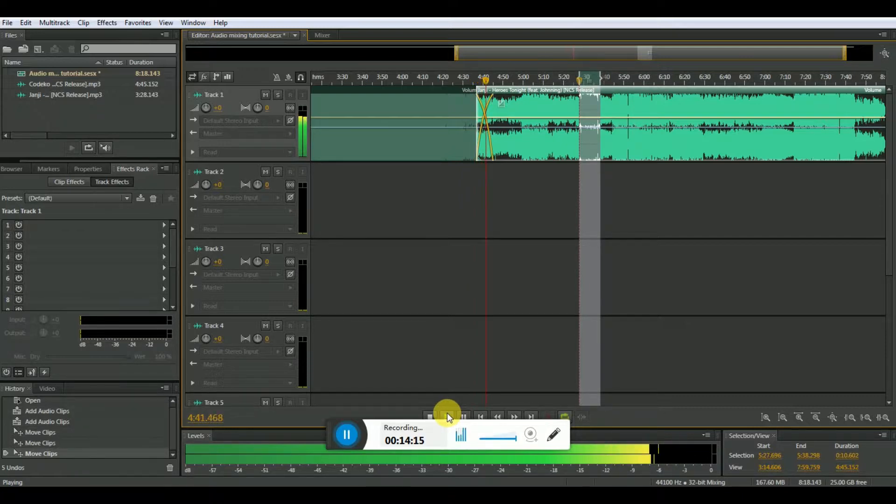
click(464, 415)
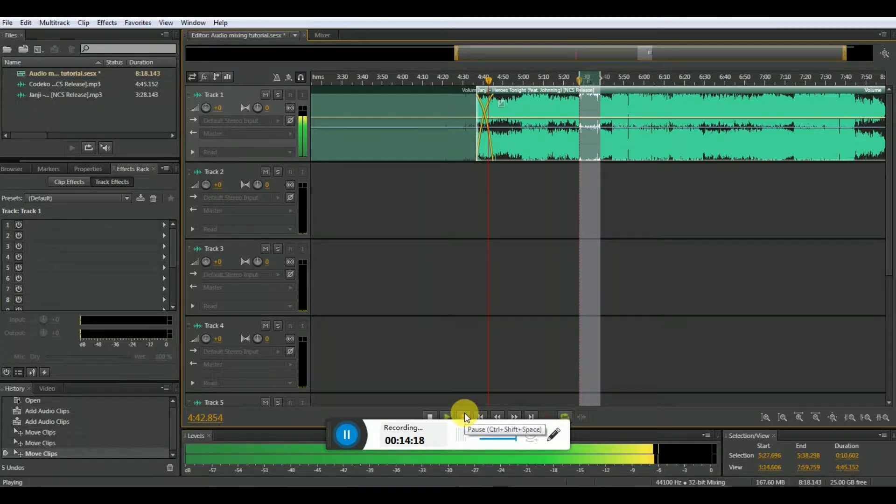
Try a longer overlap between the two clips, and move Heroes Tonight clear of the Codeko - Crest clip's end, leaving a gap.
drag(524, 90, 466, 83)
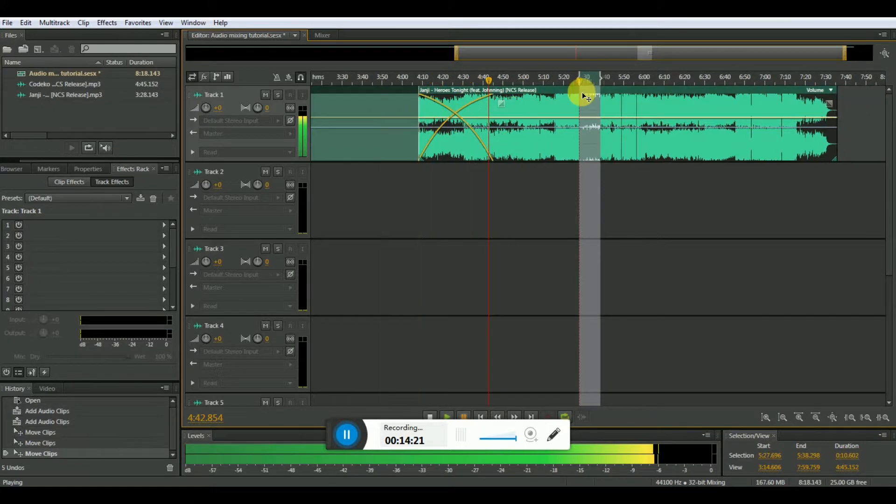
drag(587, 98, 609, 90)
Listen to the Codeko - Crest clip at several positions between about 0:35 and 2:00 to examine which section to keep.
drag(536, 46, 296, 66)
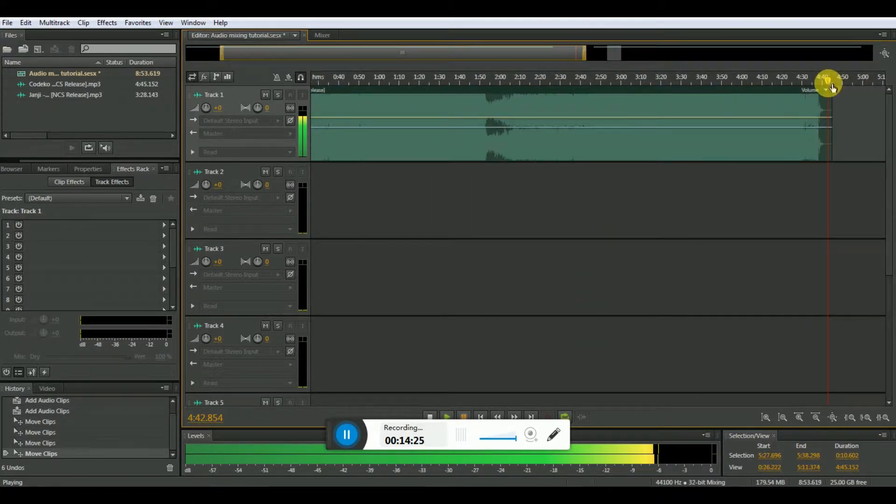
drag(832, 87, 482, 92)
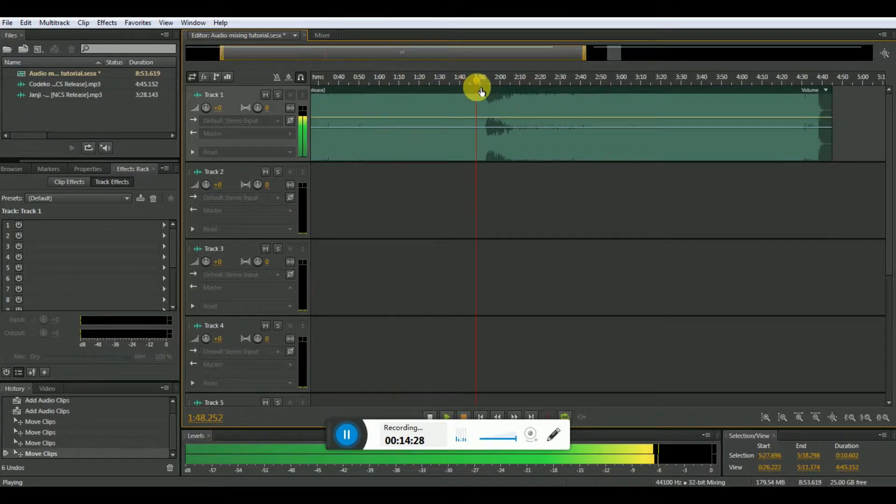
click(447, 416)
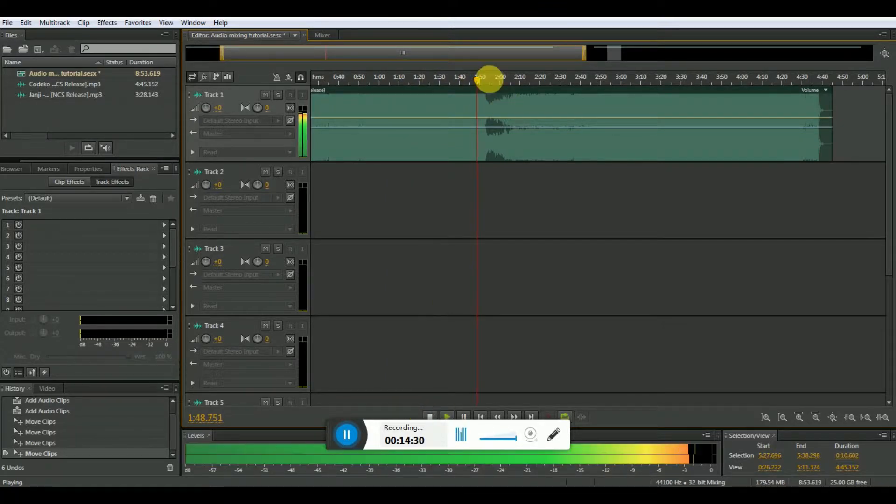
click(497, 80)
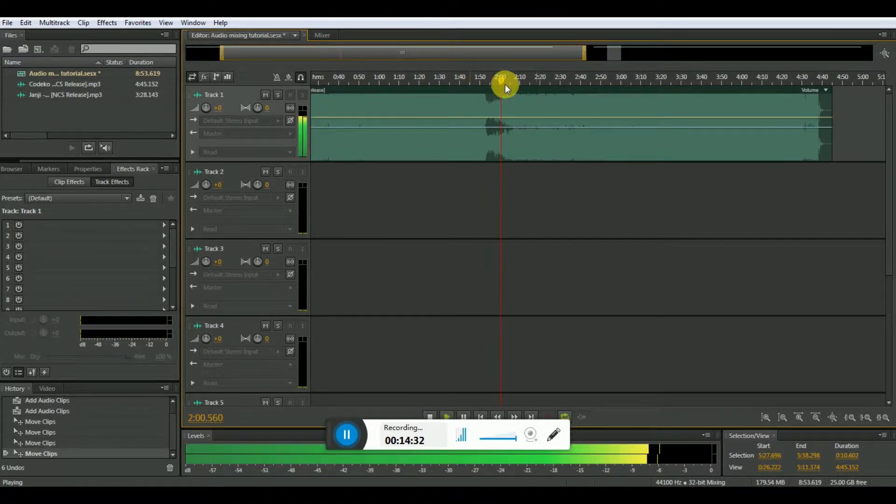
click(370, 80)
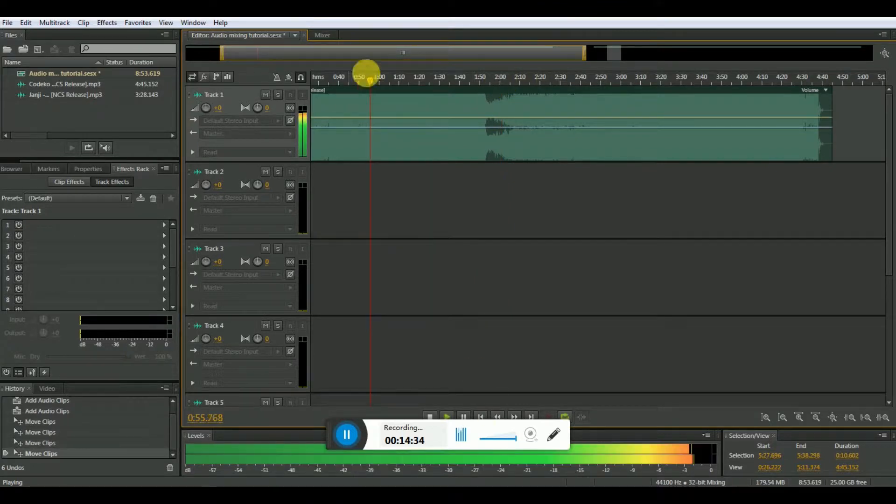
drag(452, 62, 426, 61)
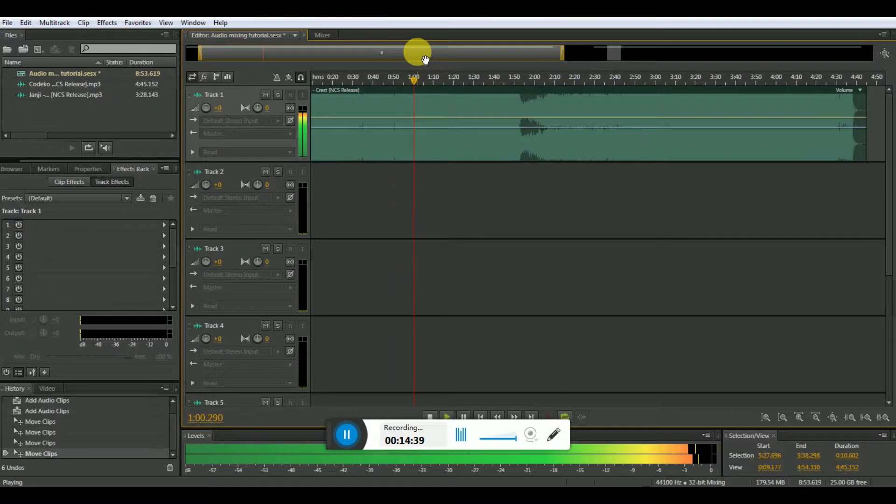
click(399, 86)
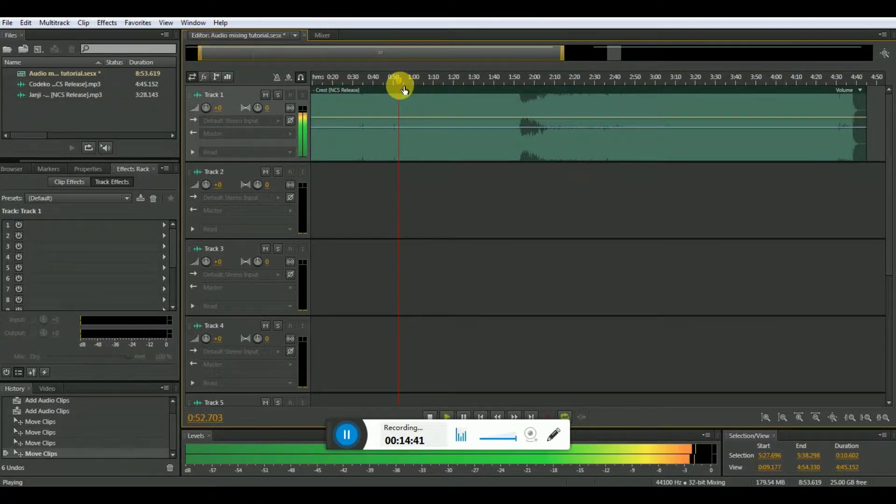
click(354, 84)
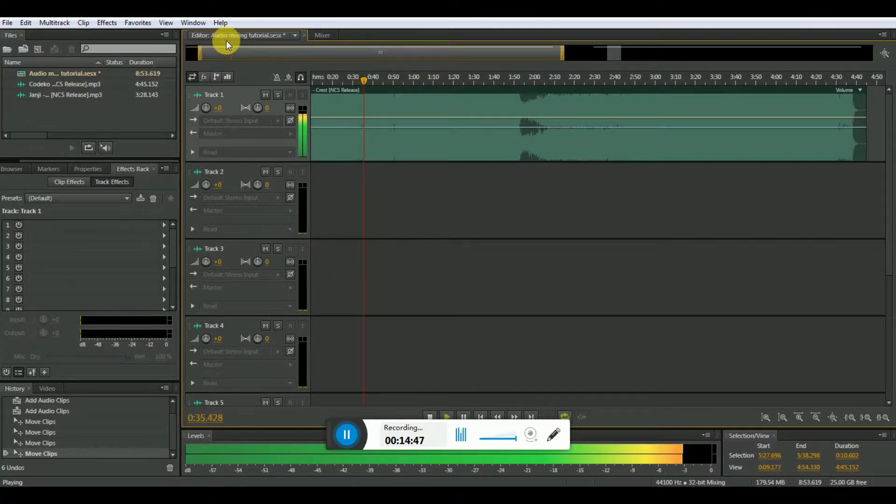
click(864, 20)
click(677, 20)
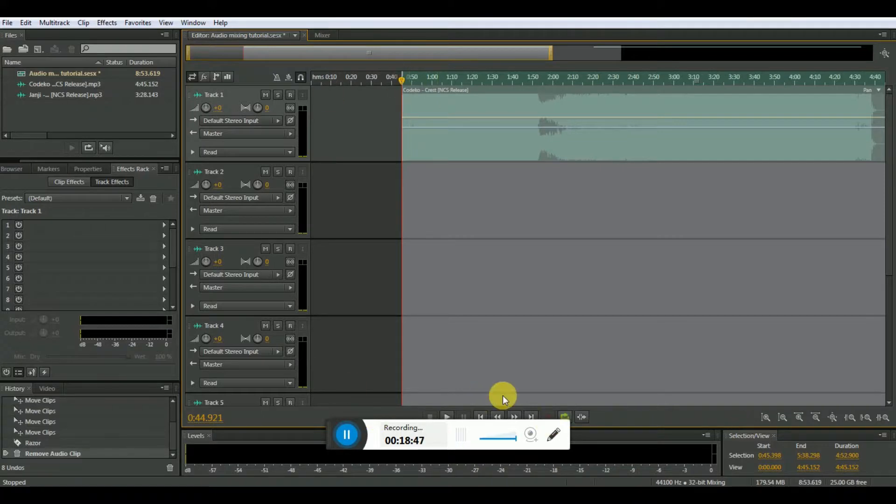
Play through the Codeko - Crest clip, split it at about 1:56, and delete the part after the cut.
click(447, 415)
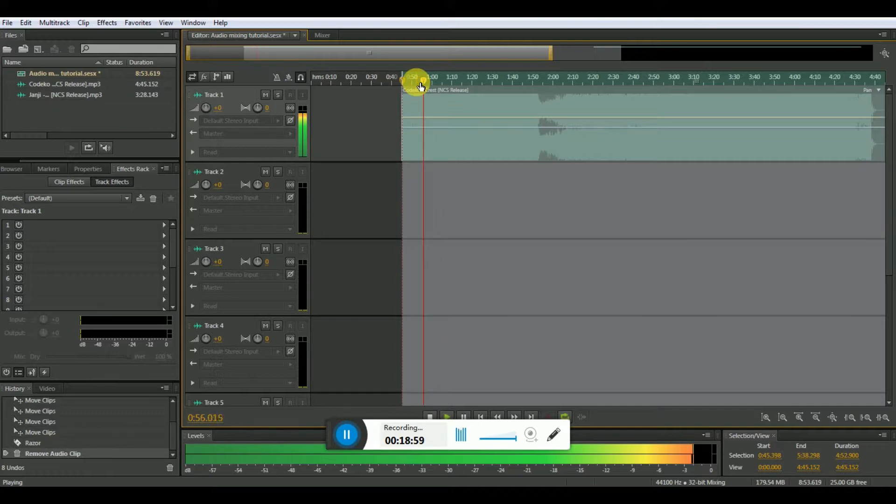
click(480, 84)
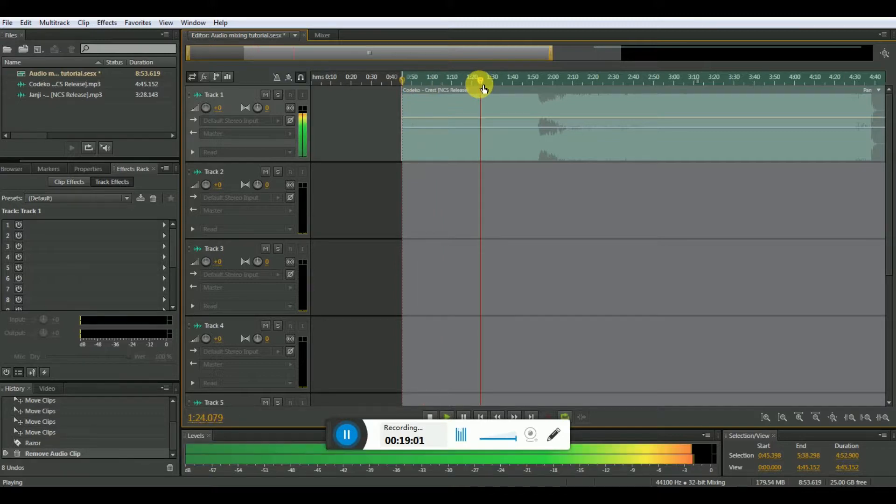
click(512, 85)
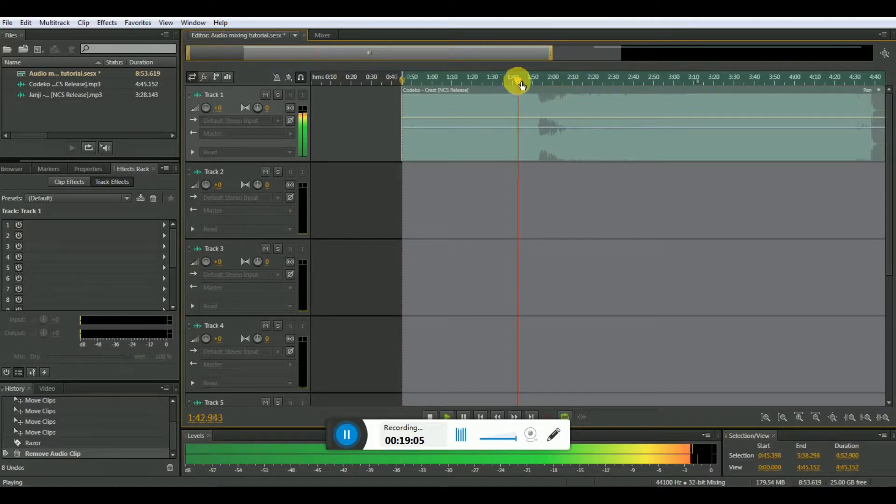
click(539, 86)
click(545, 85)
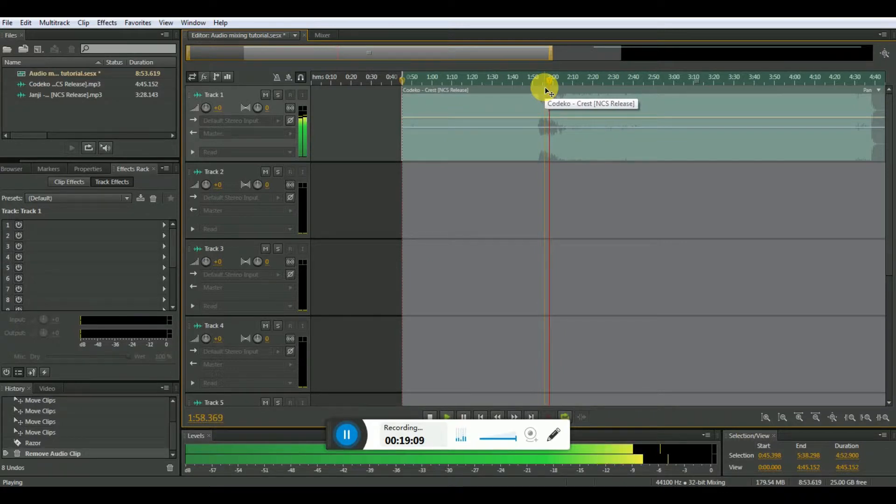
click(545, 115)
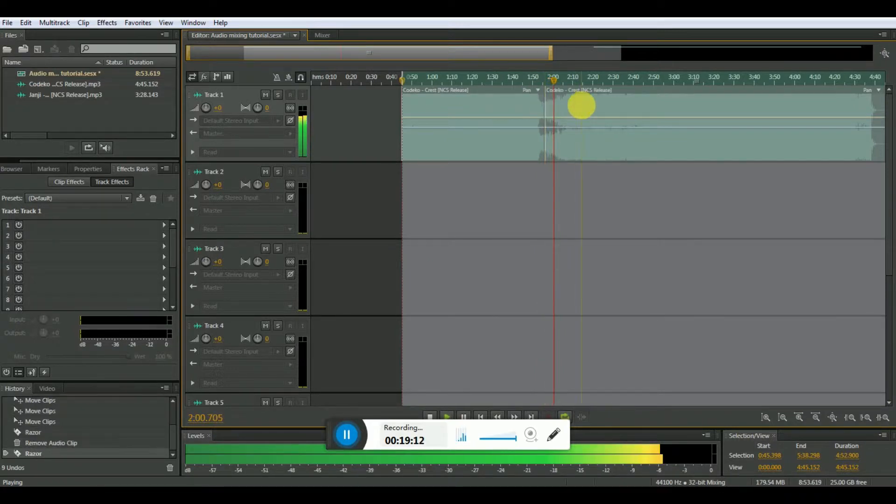
right_click(581, 99)
click(610, 161)
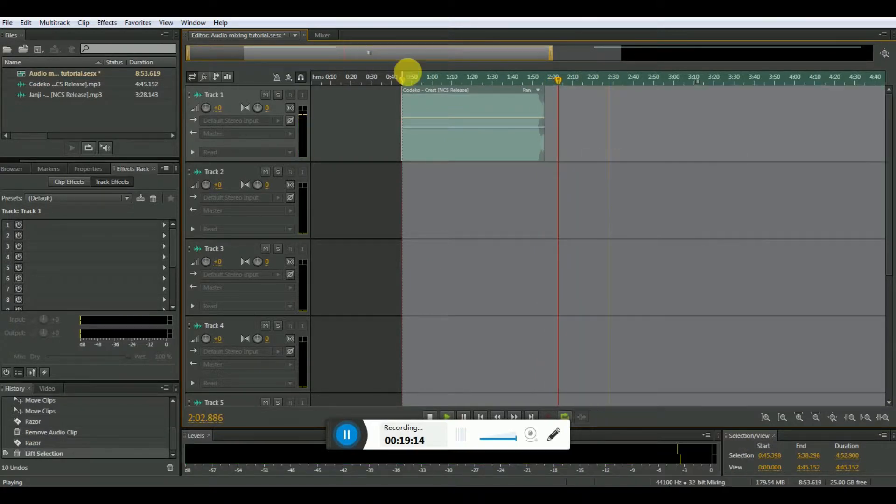
Move the trimmed Codeko - Crest clip to the session start and the Heroes Tonight clip earlier on Track 1, starting at about 1:52.
drag(455, 90, 314, 80)
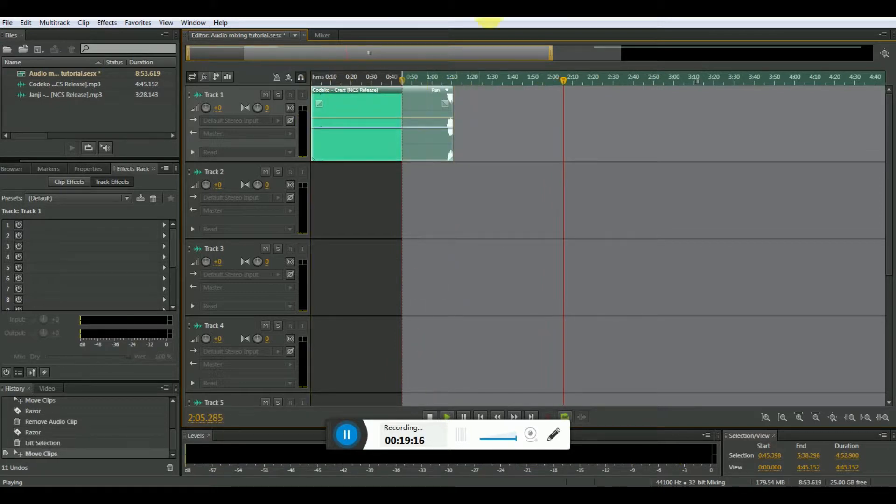
drag(515, 59, 618, 70)
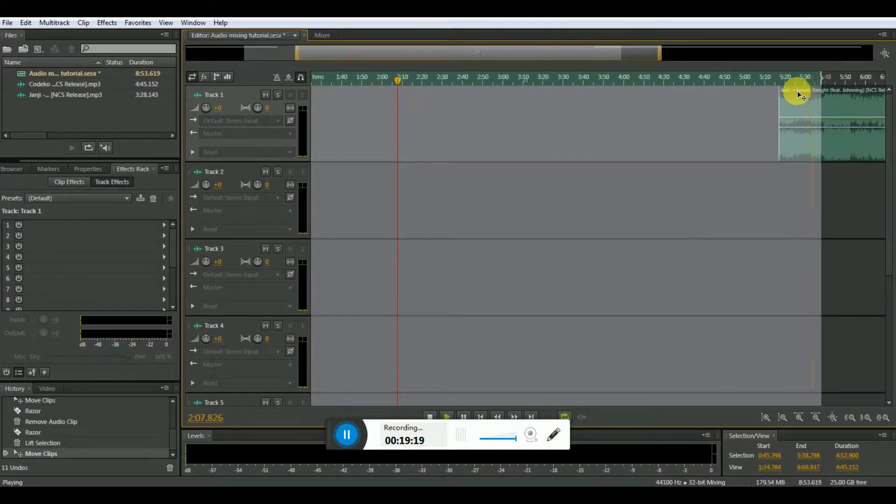
drag(798, 90, 500, 84)
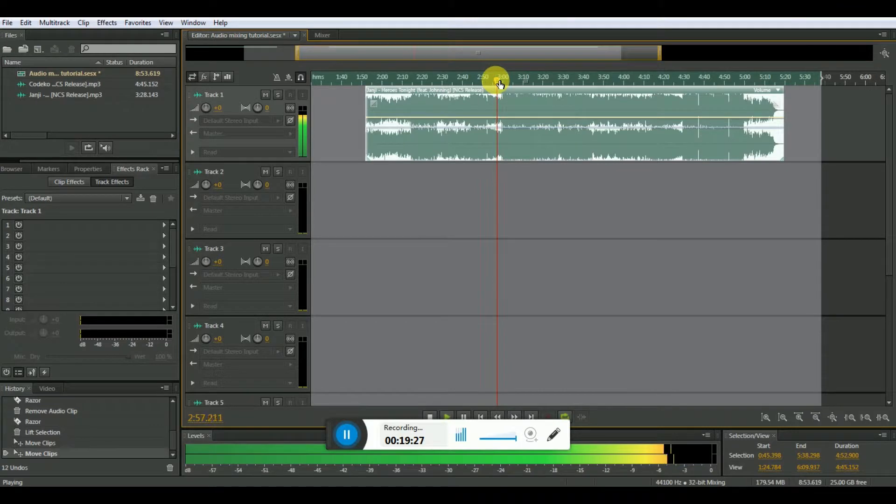
Split the Heroes Tonight clip at about 2:57 and delete the part before the cut.
click(497, 111)
right_click(447, 110)
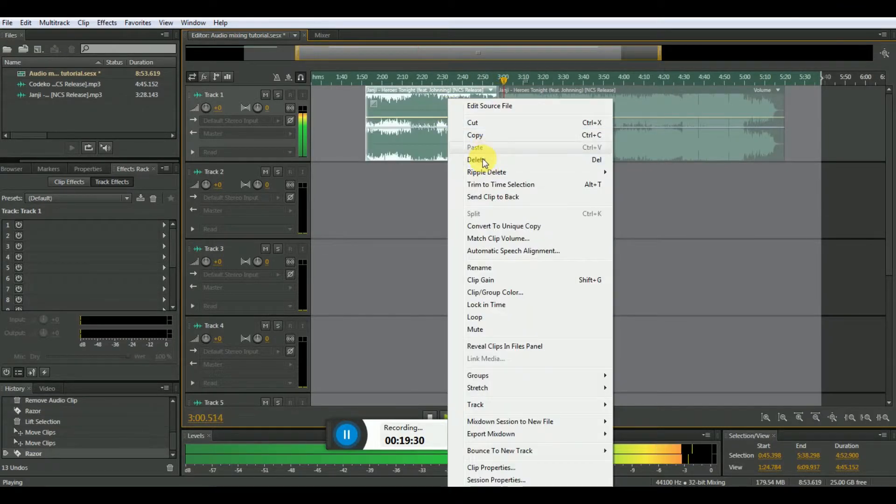
click(483, 159)
drag(506, 75, 559, 86)
key(ctrl+z)
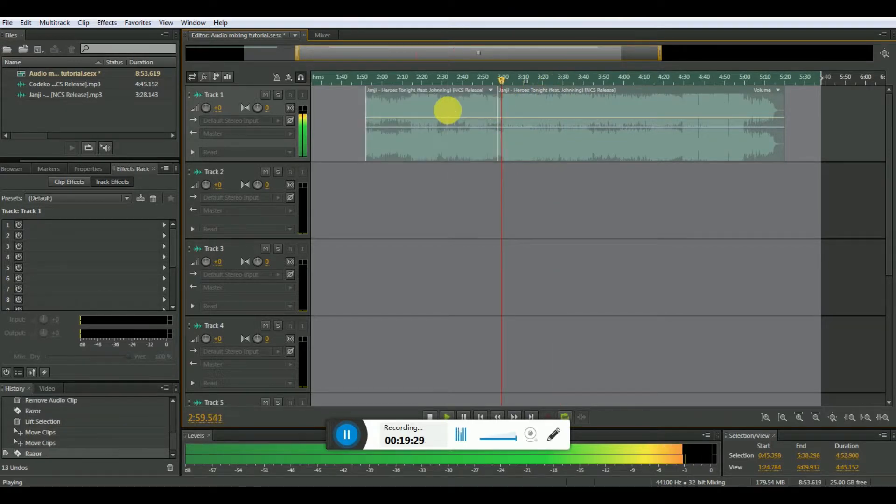
right_click(444, 110)
click(483, 160)
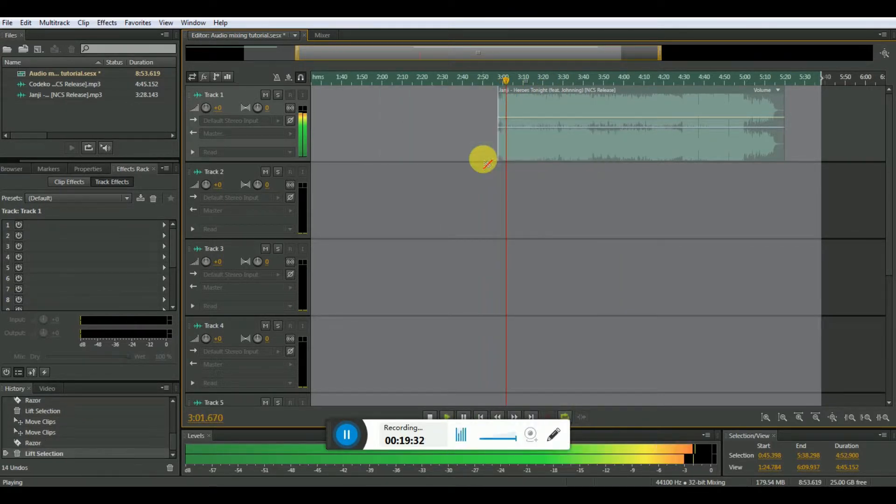
Locate the end of the wanted Heroes Tonight section, split the clip at about 3:14, and delete the part after the cut.
click(555, 91)
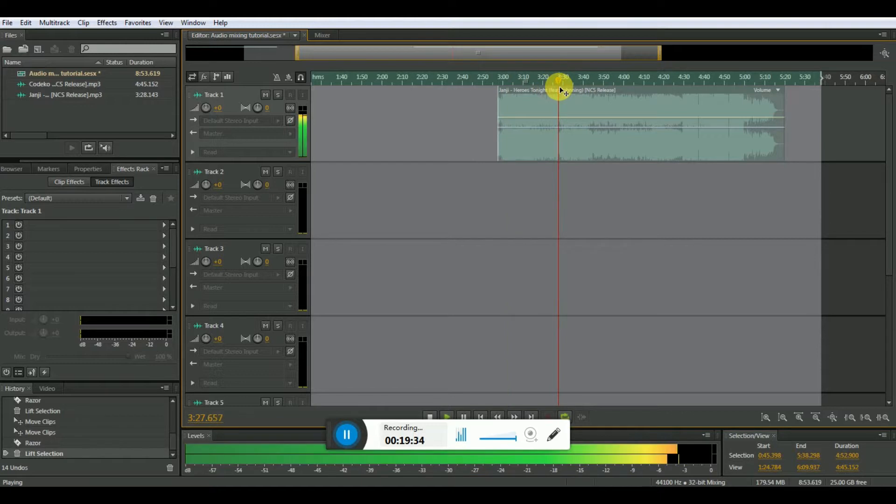
click(552, 84)
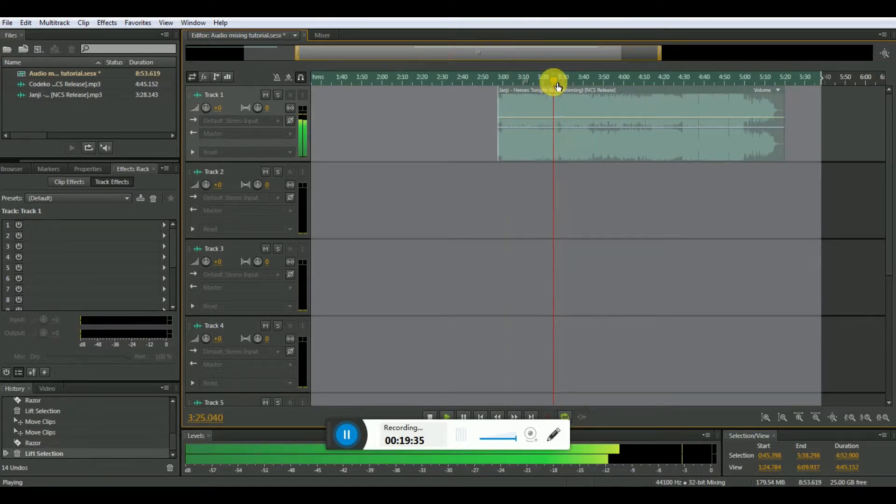
click(546, 80)
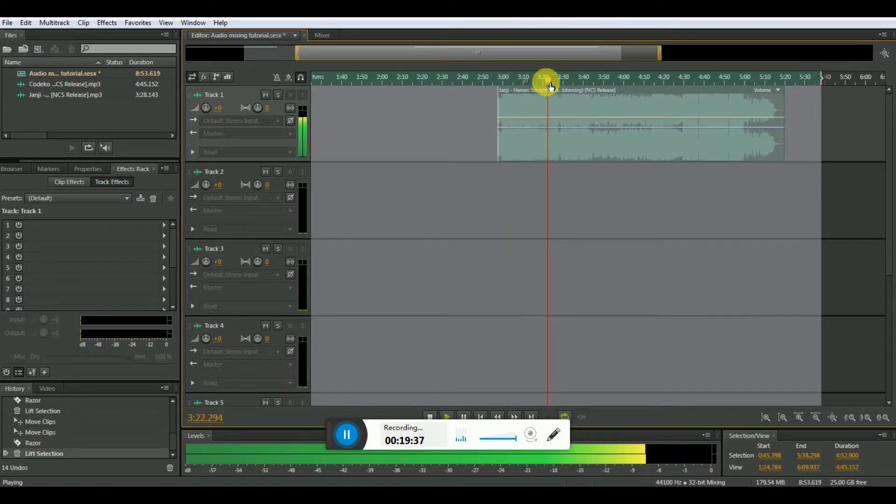
click(539, 81)
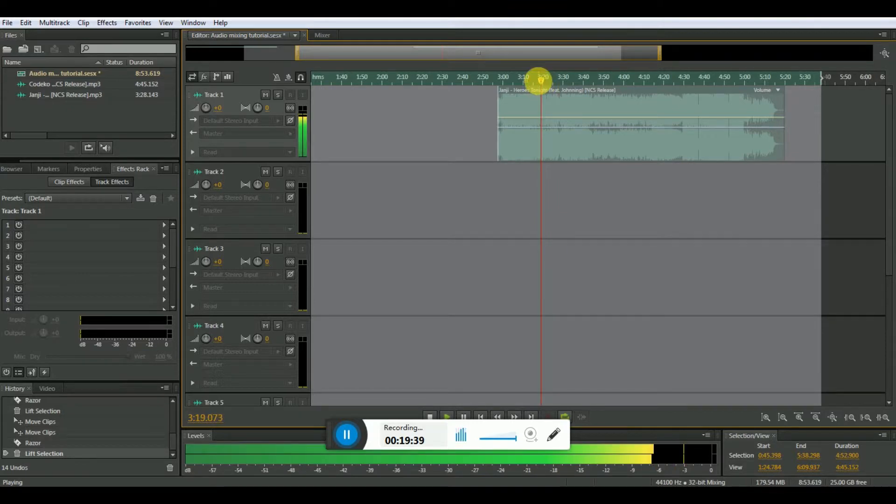
click(535, 83)
click(534, 84)
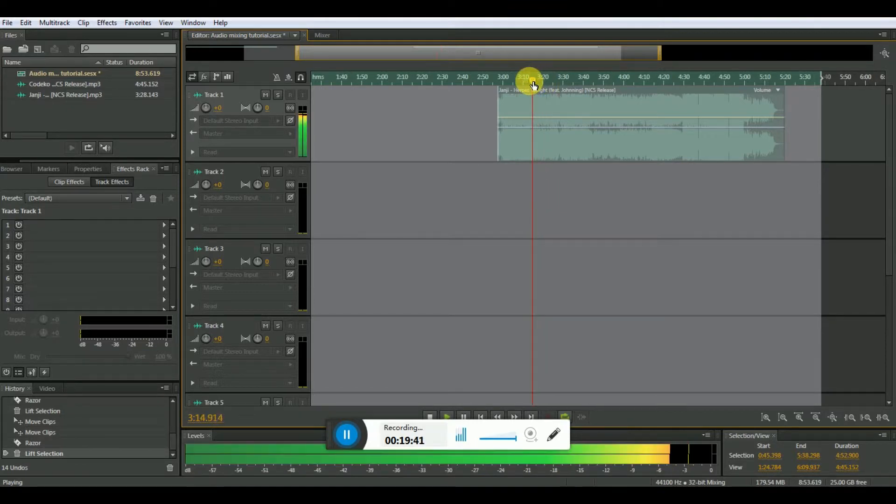
right_click(530, 110)
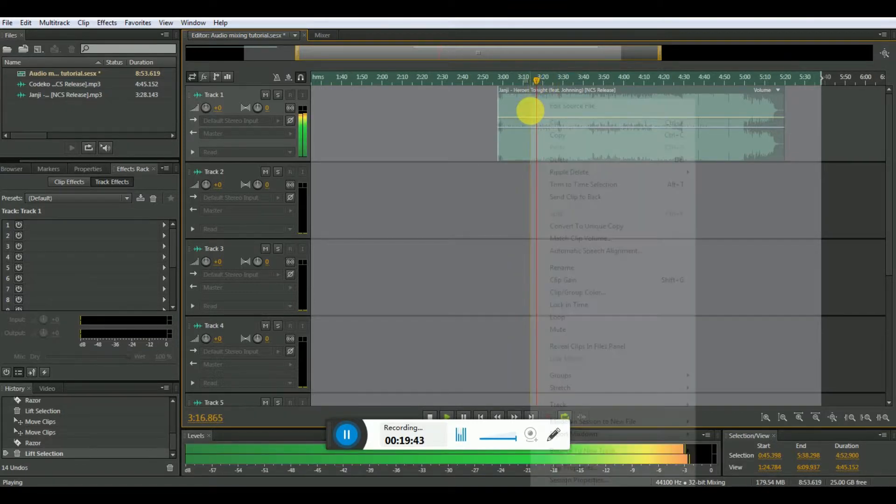
click(820, 134)
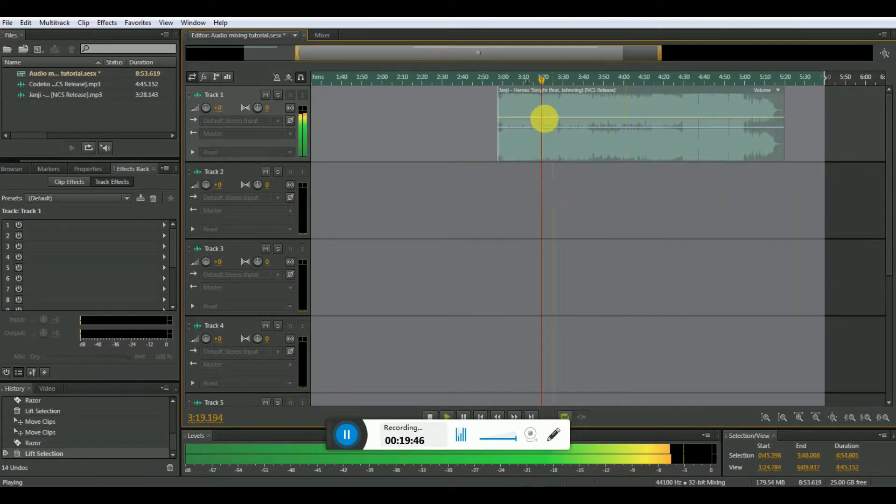
click(531, 125)
right_click(568, 110)
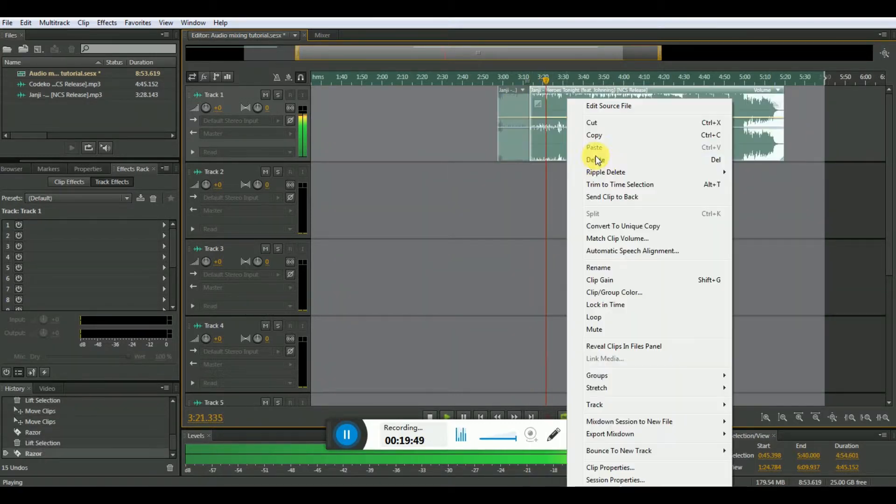
click(604, 158)
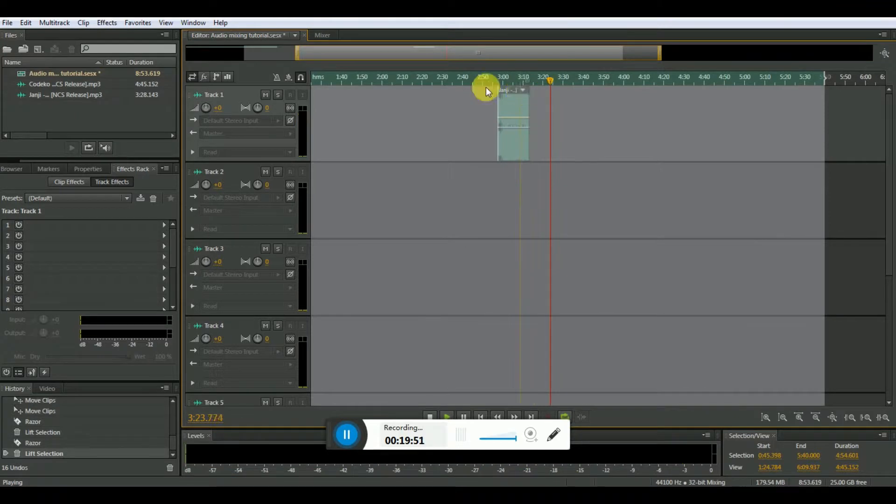
Move the Heroes Tonight clip against the end of Codeko - Crest at about 1:11, play the mix, and add an EOD marker at about 0:45.
click(513, 89)
mouse_move(469, 94)
mouse_down()
mouse_move(360, 76)
mouse_move(268, 74)
mouse_move(484, 93)
mouse_move(471, 91)
mouse_up()
drag(632, 89, 375, 95)
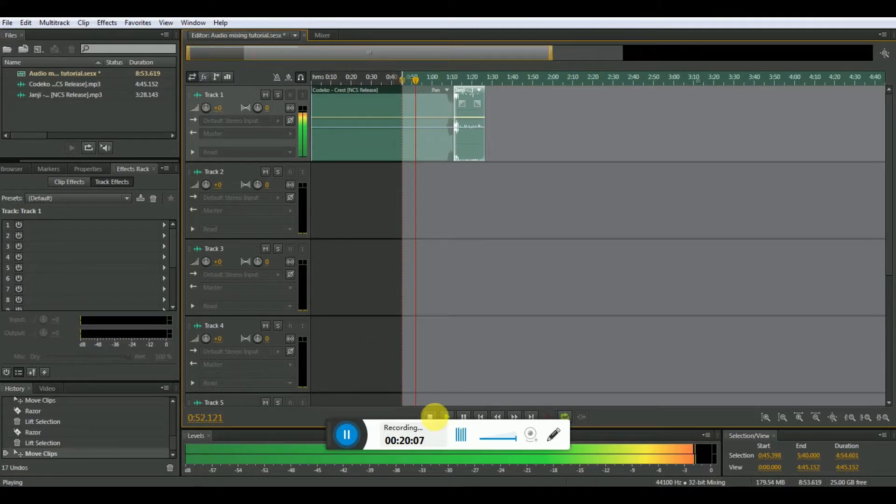
click(450, 410)
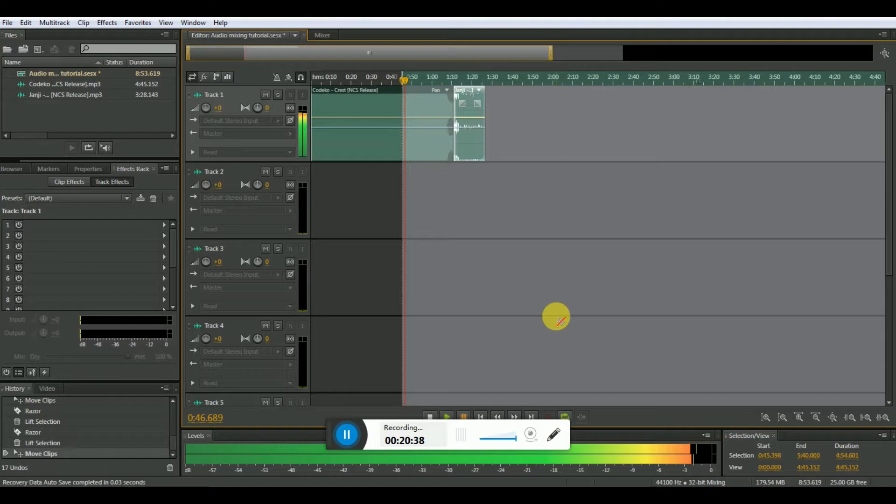
key(m)
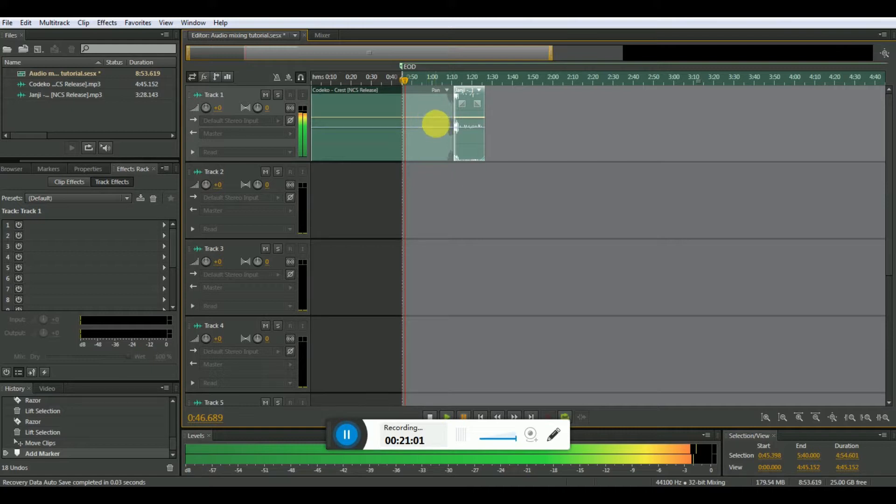
Add volume keyframes to Codeko - Crest at about 0:59 and 1:06, lower the second for a fade-down, and play it back.
click(430, 117)
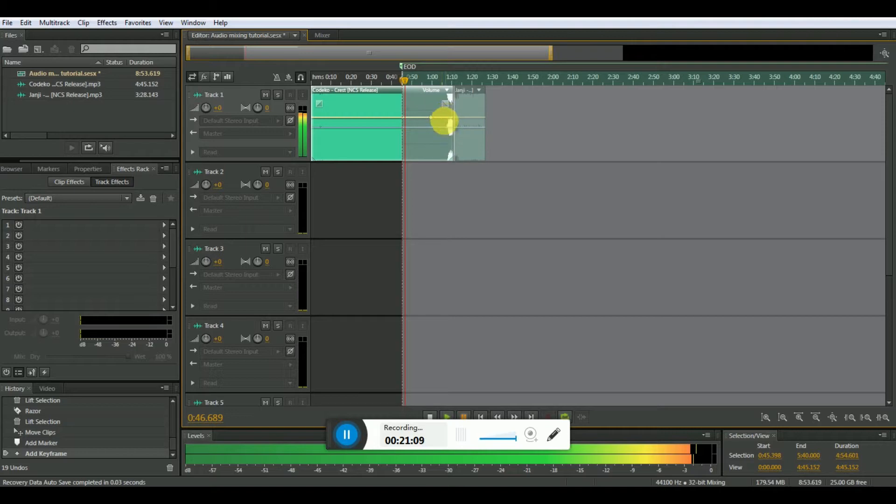
drag(443, 119, 444, 140)
drag(404, 82, 425, 84)
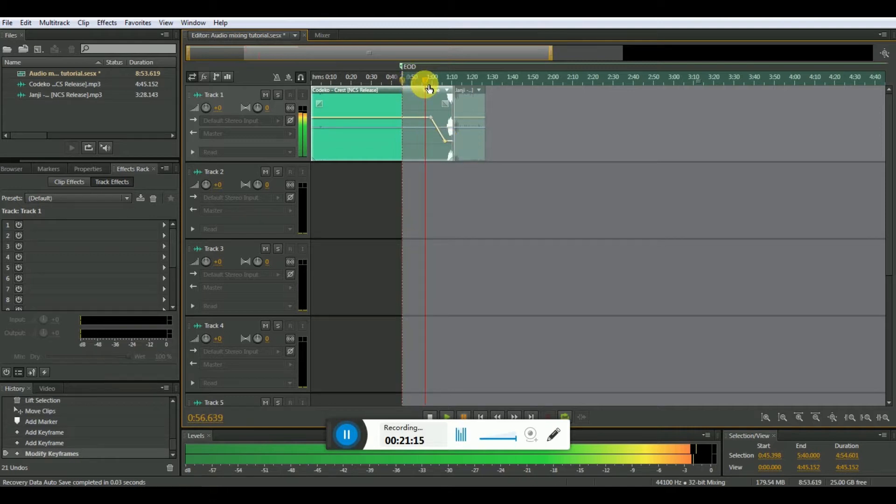
click(445, 412)
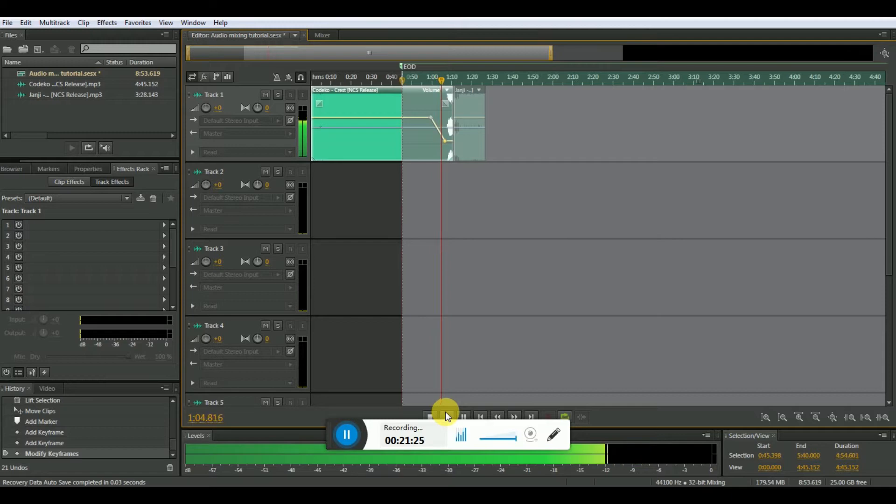
click(445, 412)
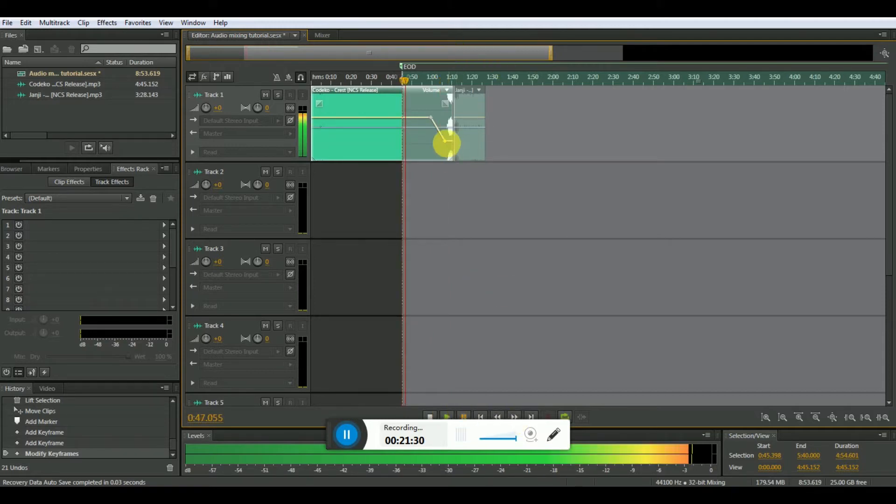
Try raising the last volume keyframe of Codeko - Crest, play the ending, and lower the keyframe again.
drag(450, 94, 447, 99)
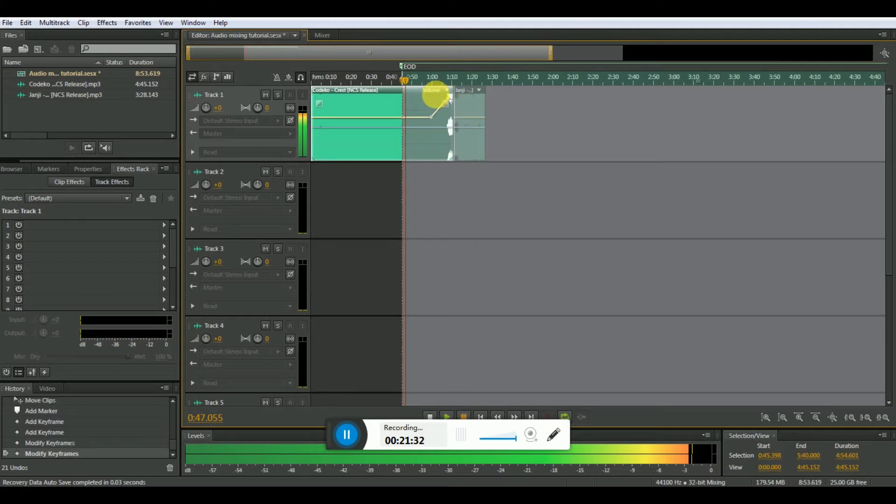
click(419, 80)
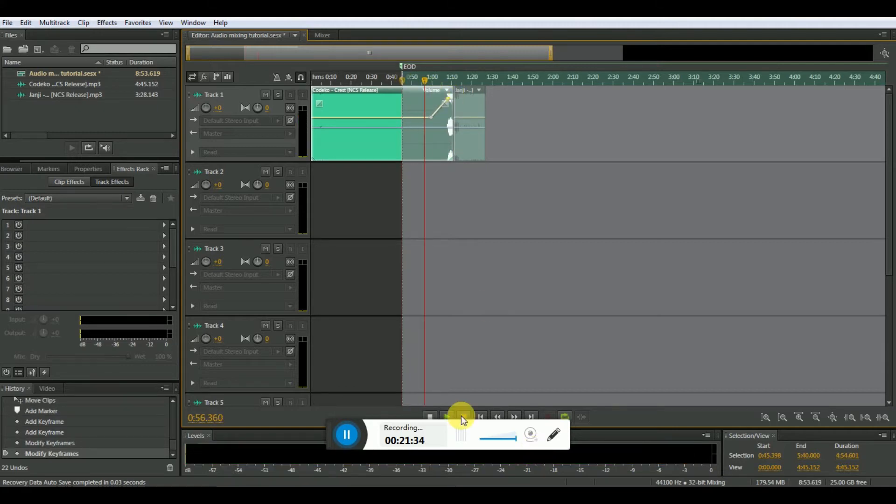
click(447, 411)
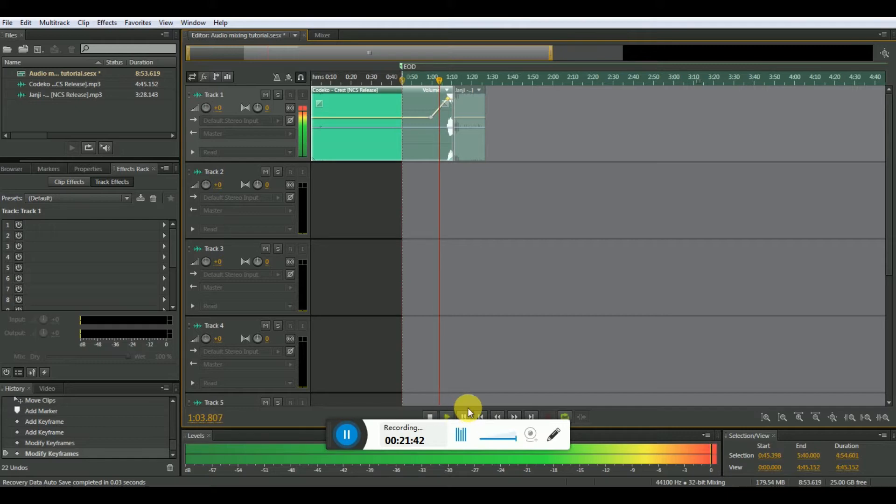
click(464, 416)
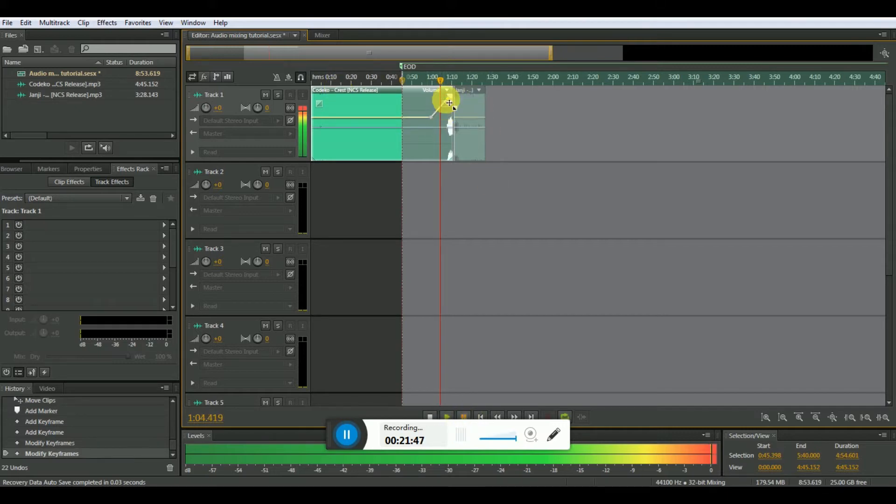
drag(447, 96, 443, 139)
Move the Heroes Tonight clip to about 1:04 so it crossfades with the end of Codeko - Crest, and play the transition.
click(468, 96)
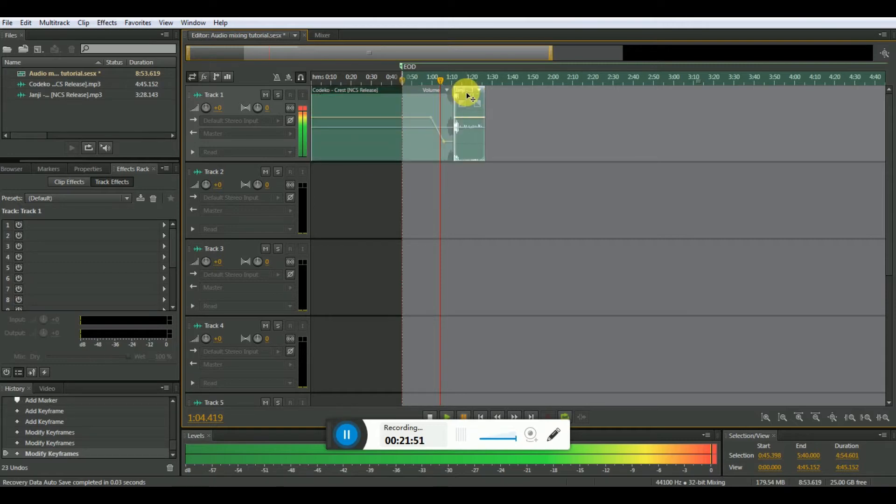
drag(467, 93, 460, 97)
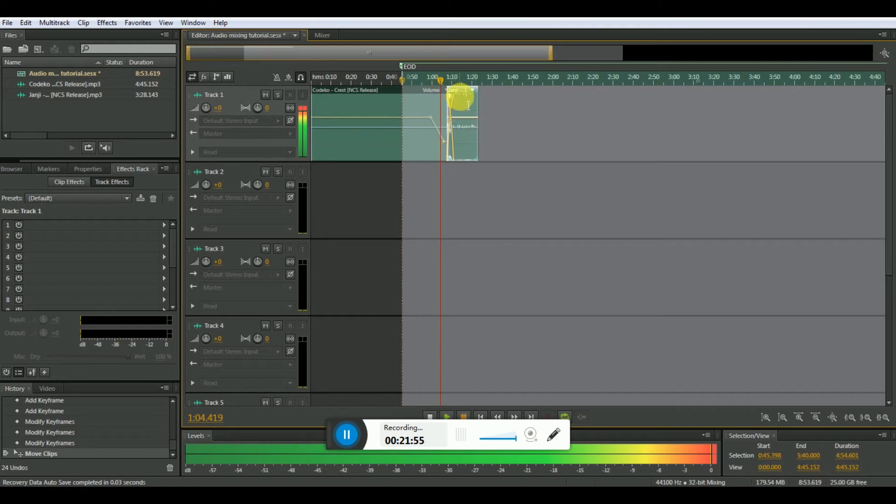
drag(463, 95, 424, 87)
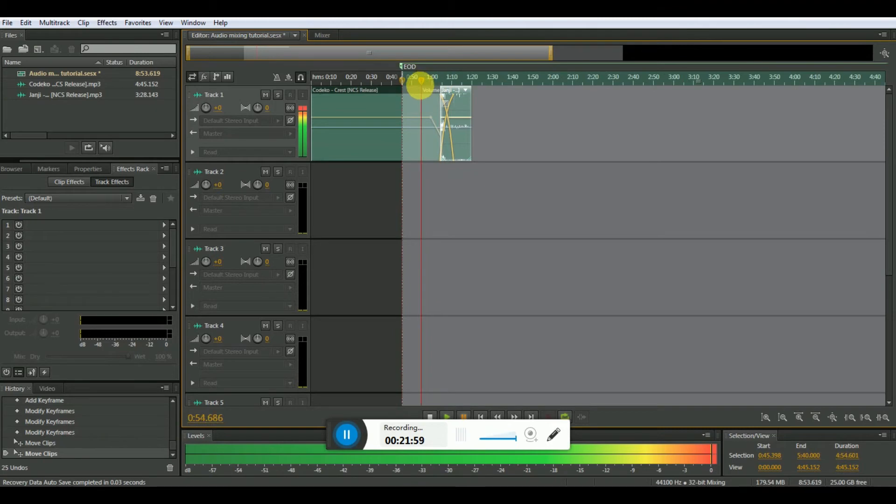
click(448, 415)
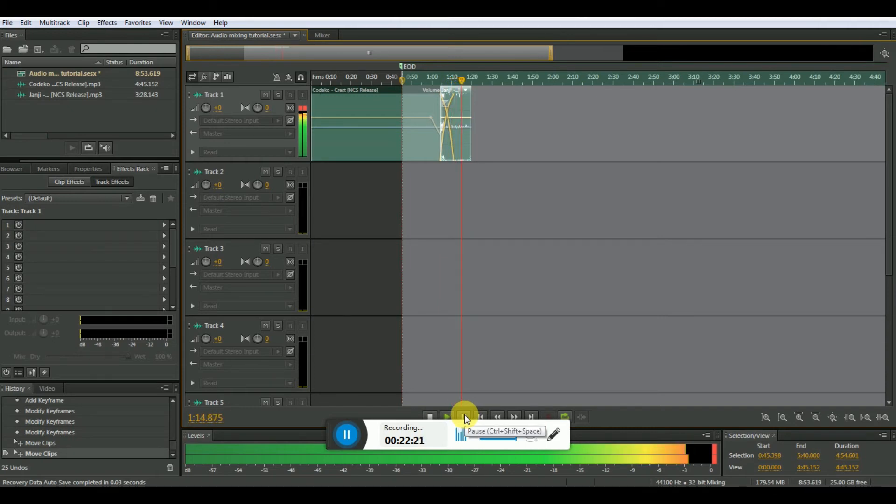
click(465, 416)
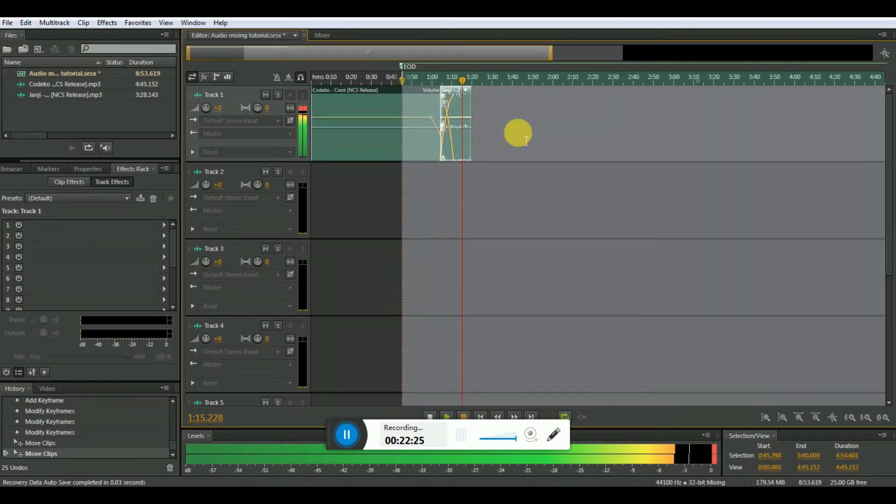
Browse the available Delay and Echo effects.
click(104, 23)
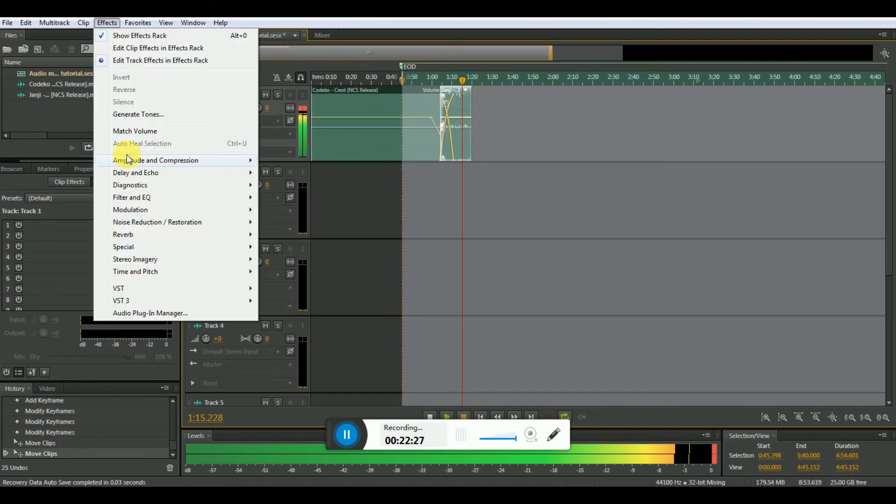
mouse_move(157, 179)
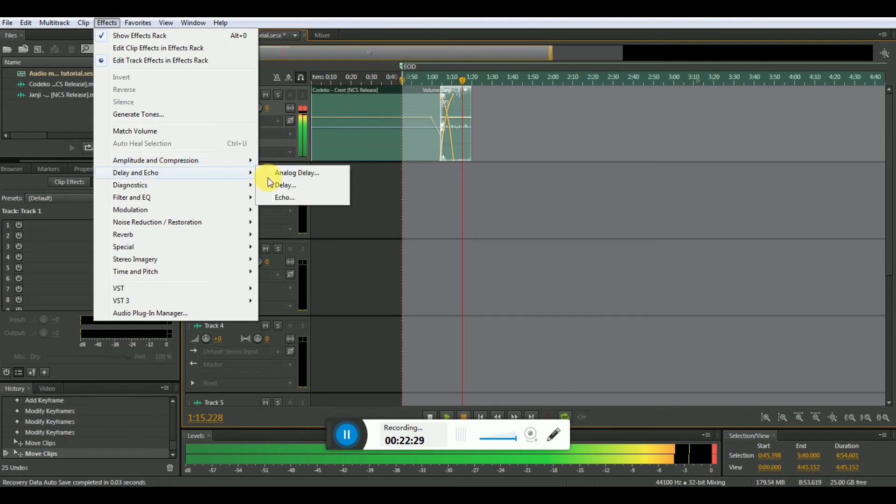